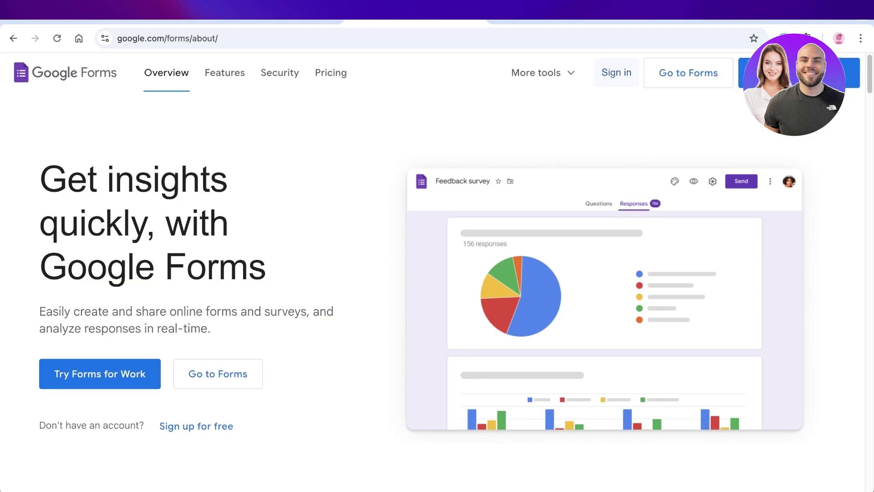
Go to google.com in a new browser tab and open Google Forms from the list of Google apps
key("ctrl+t")
type("google")
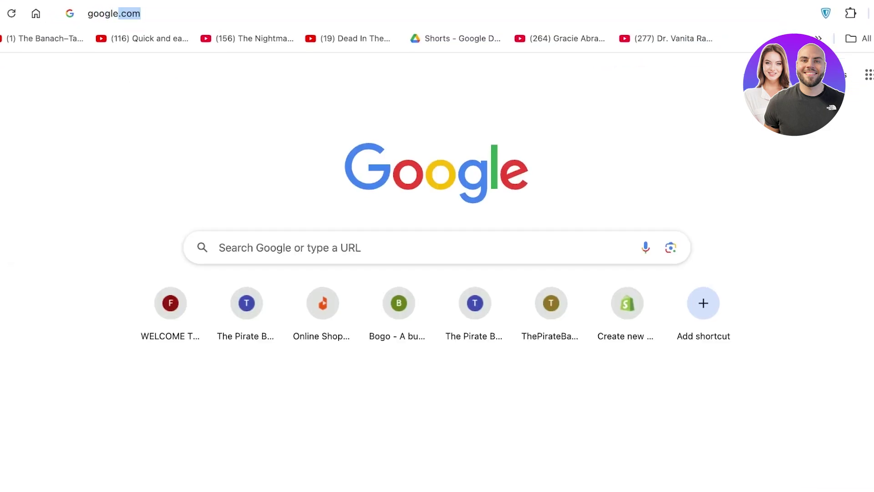
key("Return")
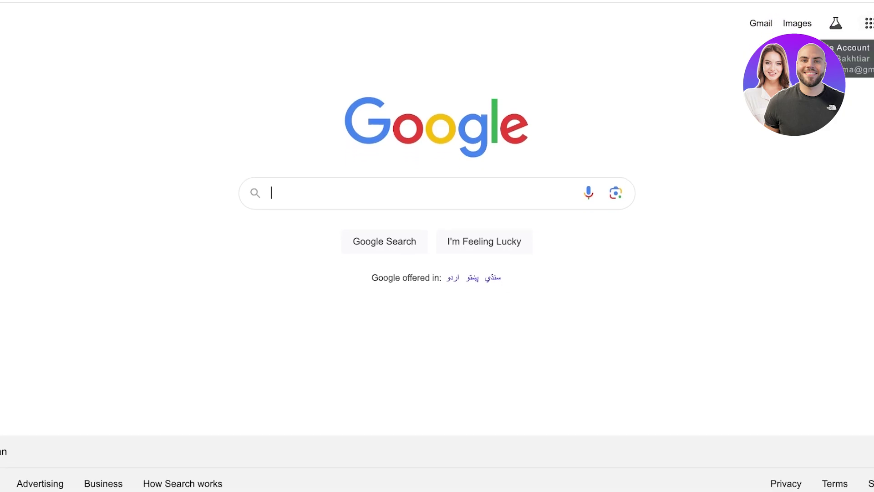
left_click(869, 23)
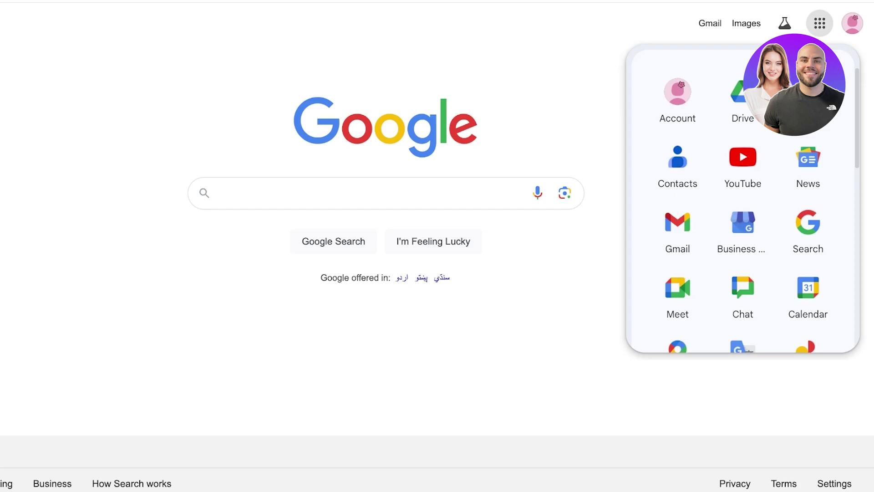
scroll(743, 218, "down", 10)
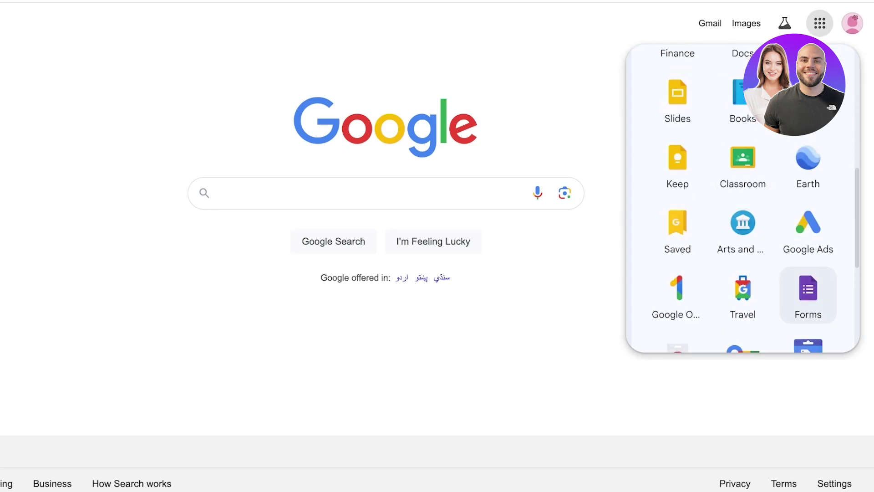
left_click(808, 295)
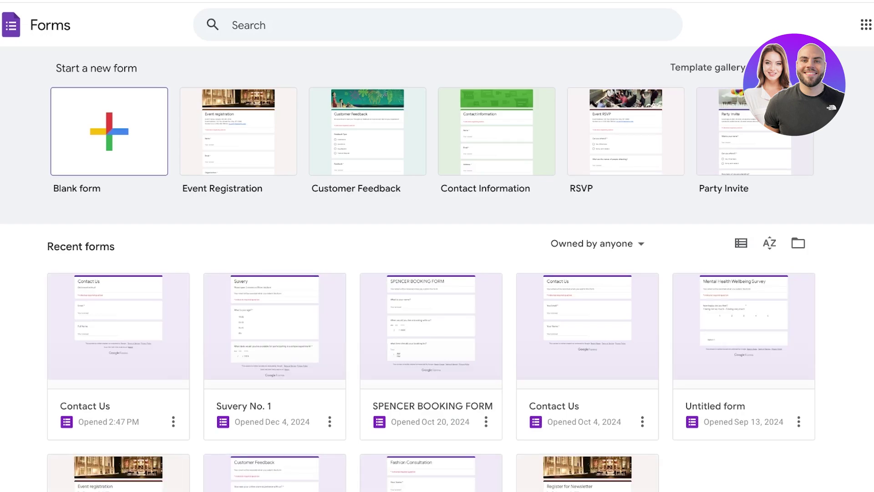
Create a blank form and title it "Voting"
left_click(109, 132)
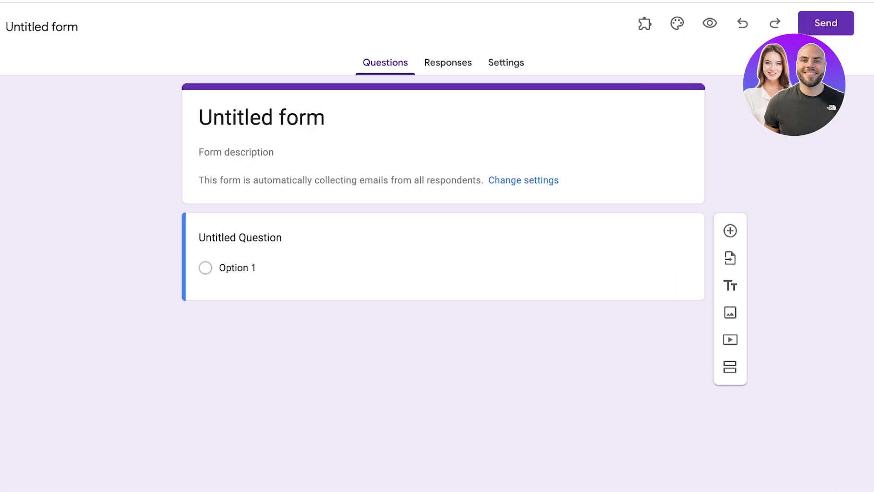
type("Vori")
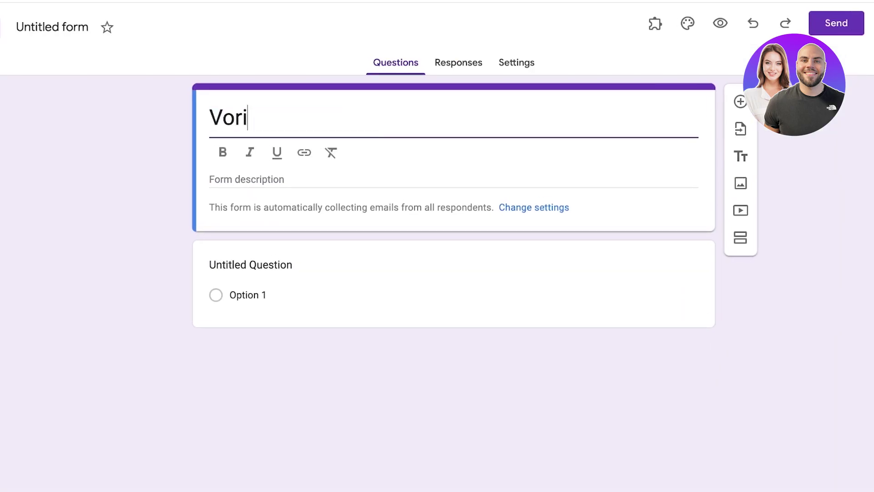
key("BackSpace")
key("BackSpace")
type("ting")
key("Return")
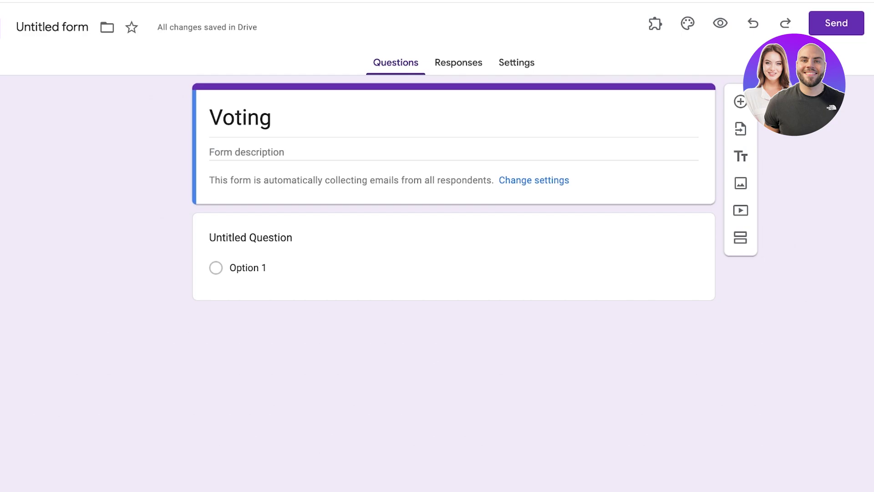
Name the form file "Voting Poll - 1"
left_click(52, 27)
key("Return")
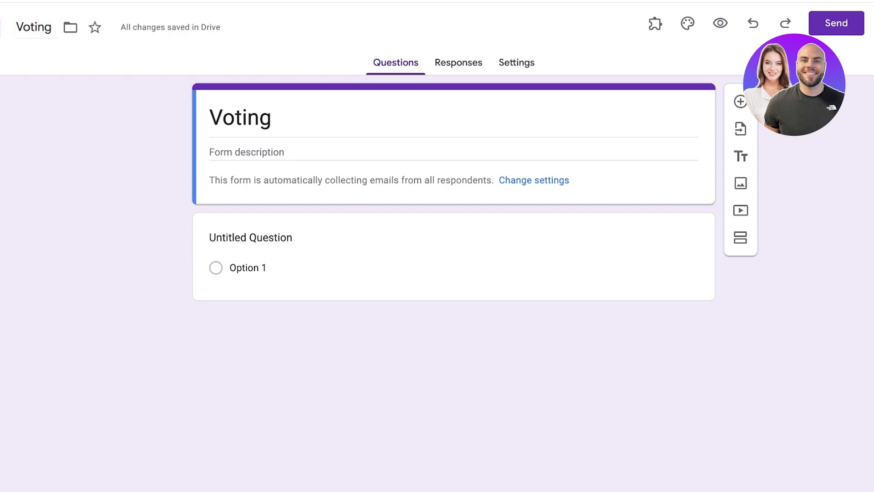
left_click(51, 26)
type("Poll - 1")
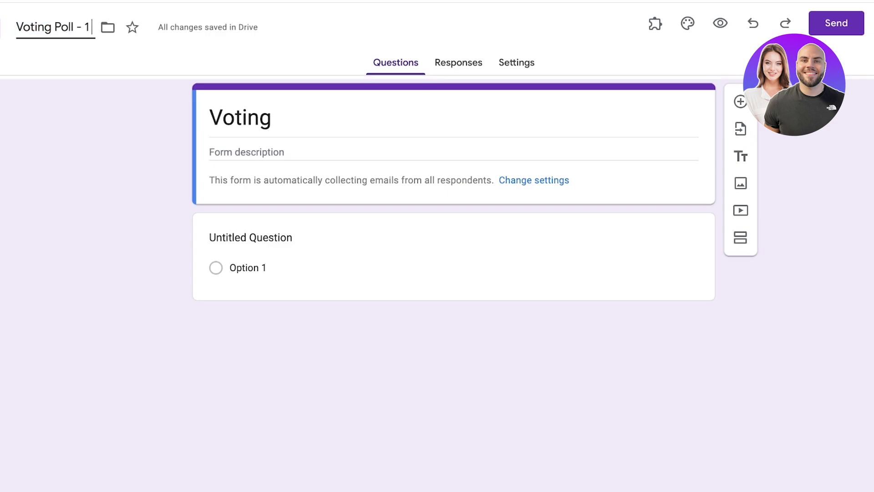
key("Return")
Extend the form title to "Voting Poll" and add the description "Team Vacating Voting Poll"
left_click(272, 117)
type("Poll")
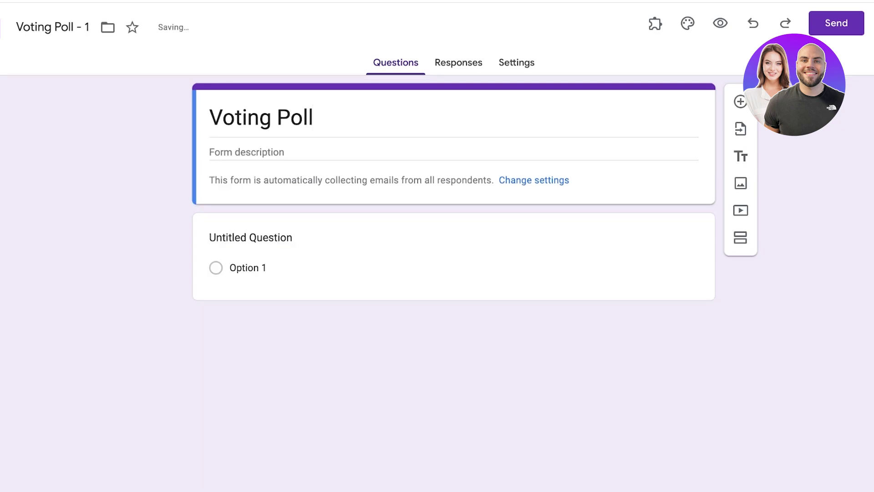
left_click(246, 152)
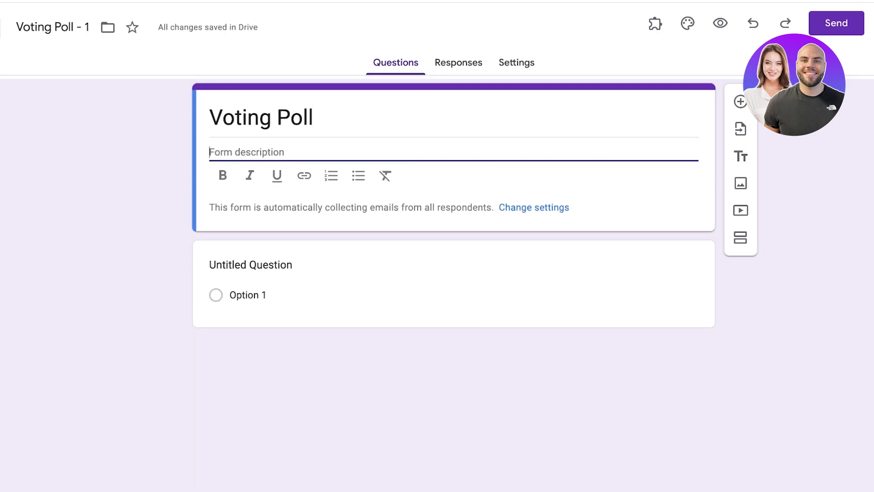
type("Team V")
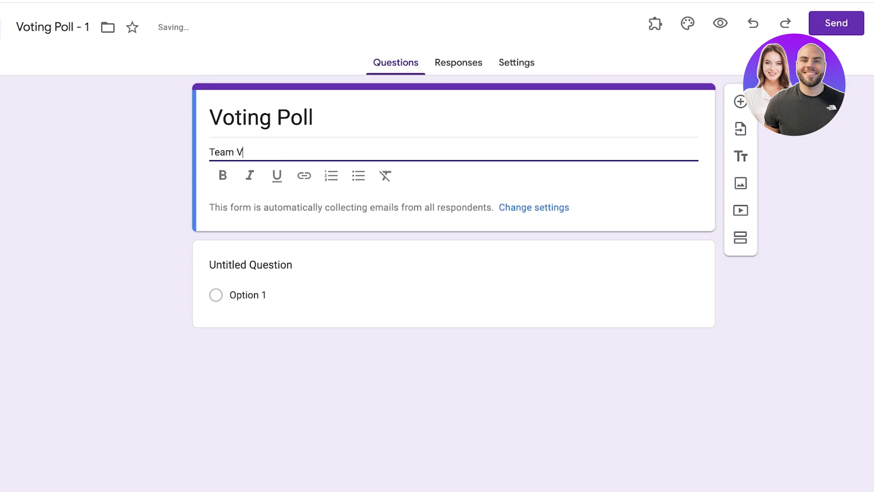
type("acating Voting Poll")
key("Escape")
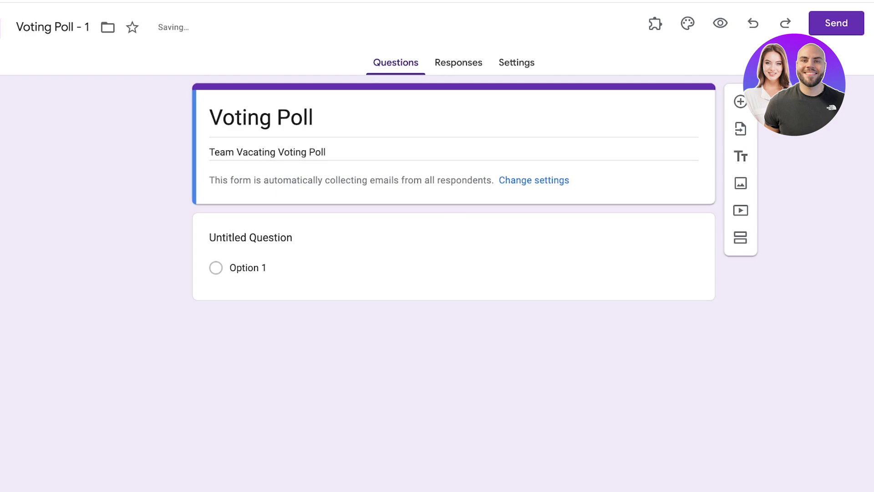
left_click(251, 237)
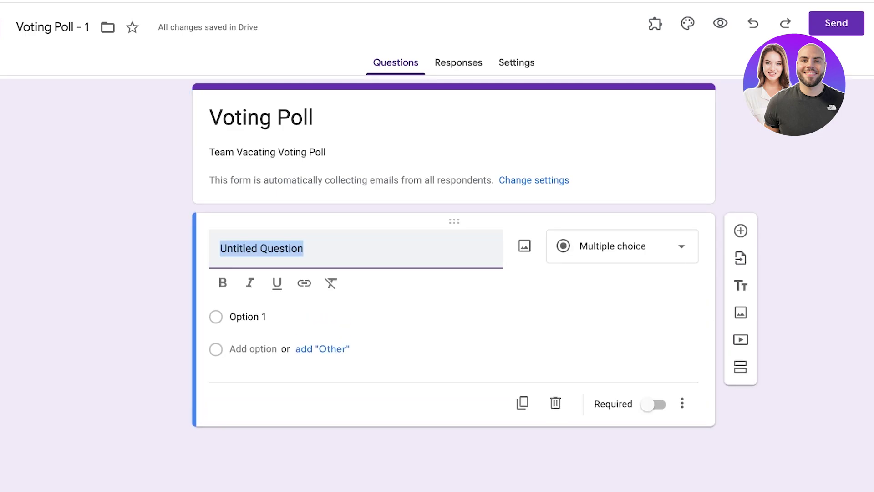
type("Do")
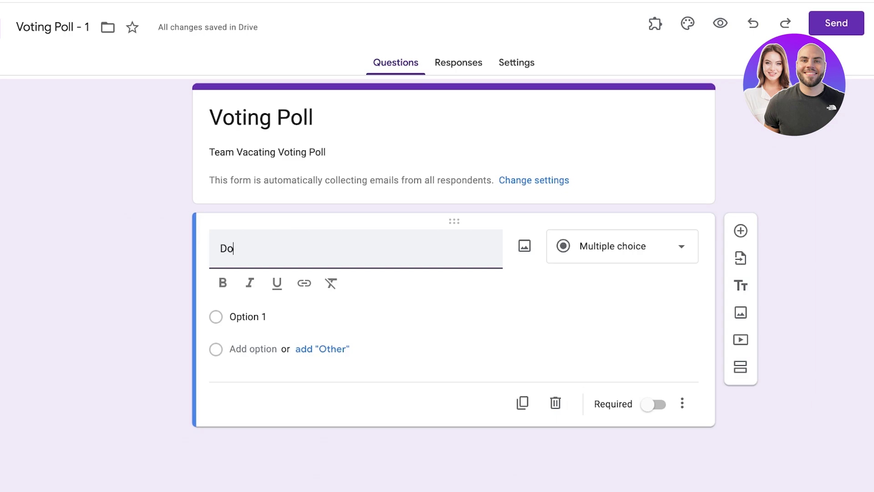
type(" you want to go t")
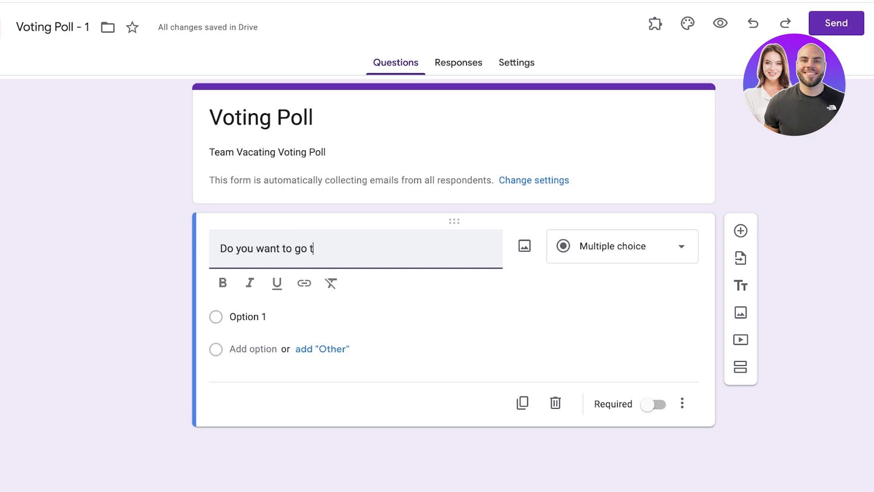
type("o paris for our team vacat")
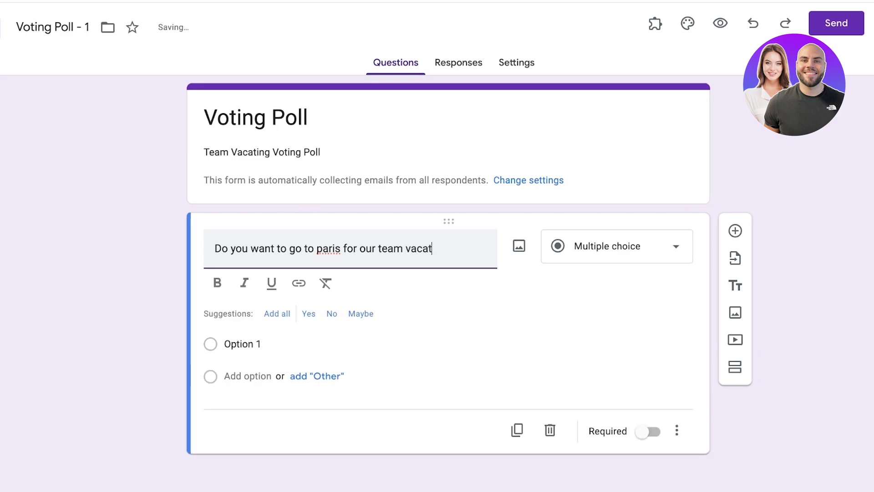
key("BackSpace")
key("BackSpace")
key("BackSpace")
key("BackSpace")
key("BackSpace")
key("BackSpace")
key("BackSpace")
key("BackSpace")
key("BackSpace")
key("BackSpace")
key("BackSpace")
key("BackSpace")
key("BackSpace")
key("BackSpace")
key("BackSpace")
key("BackSpace")
key("BackSpace")
key("BackSpace")
key("BackSpace")
key("BackSpace")
key("BackSpace")
key("BackSpace")
key("BackSpace")
key("BackSpace")
key("BackSpace")
key("BackSpace")
key("BackSpace")
key("BackSpace")
key("BackSpace")
key("BackSpace")
key("BackSpace")
key("BackSpace")
key("BackSpace")
key("BackSpace")
key("BackSpace")
key("BackSpace")
key("BackSpace")
key("BackSpace")
key("BackSpace")
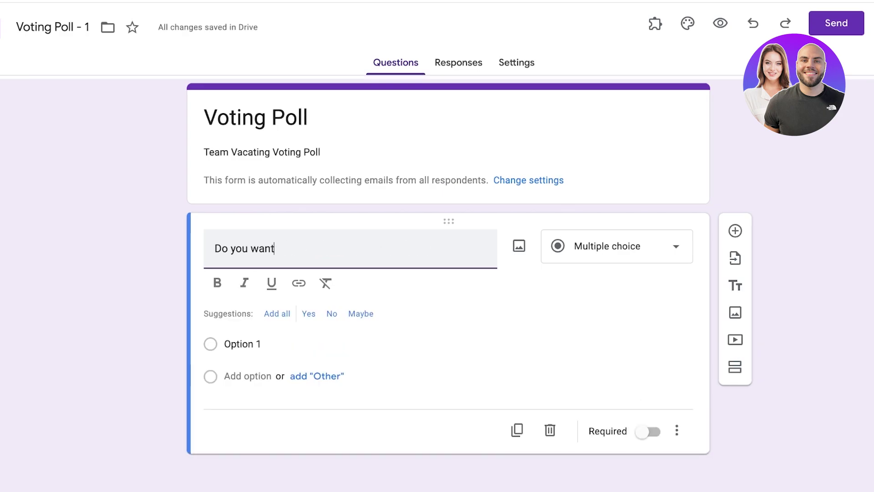
Enter "Which is your preferred destination for our team vacation?" as the text of the first question
type("Which i")
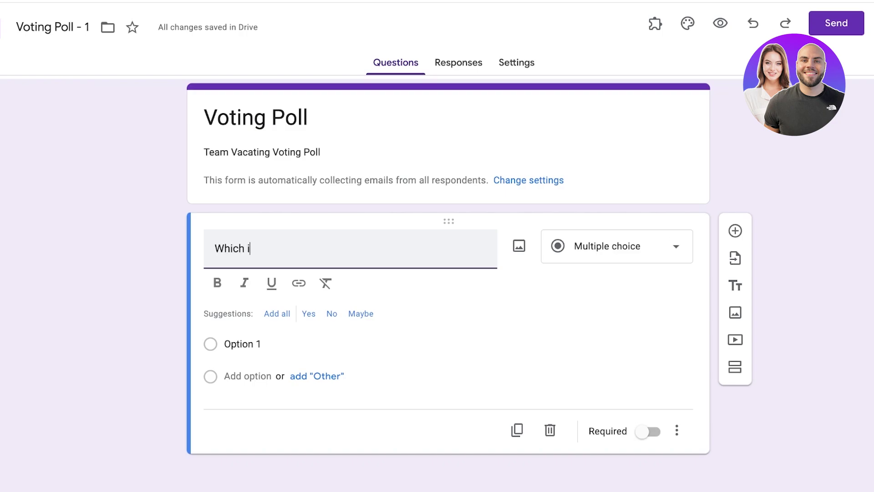
type("s your preferred")
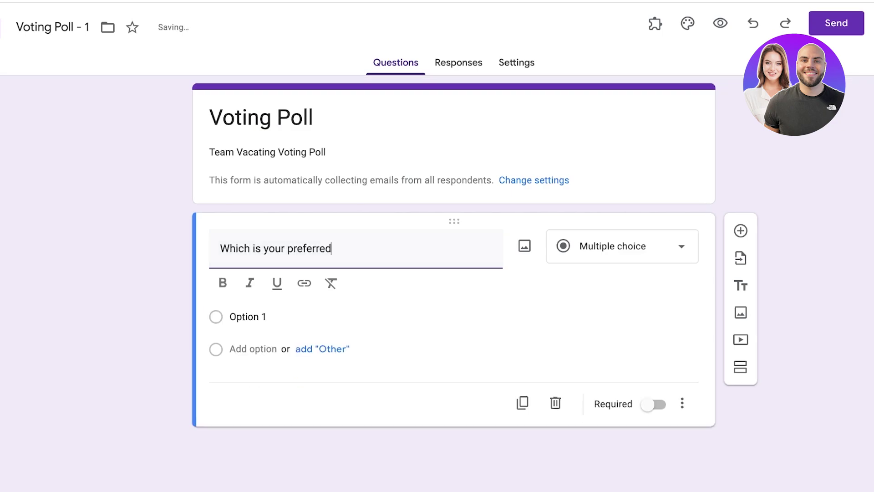
type(" destination for our team vacation?")
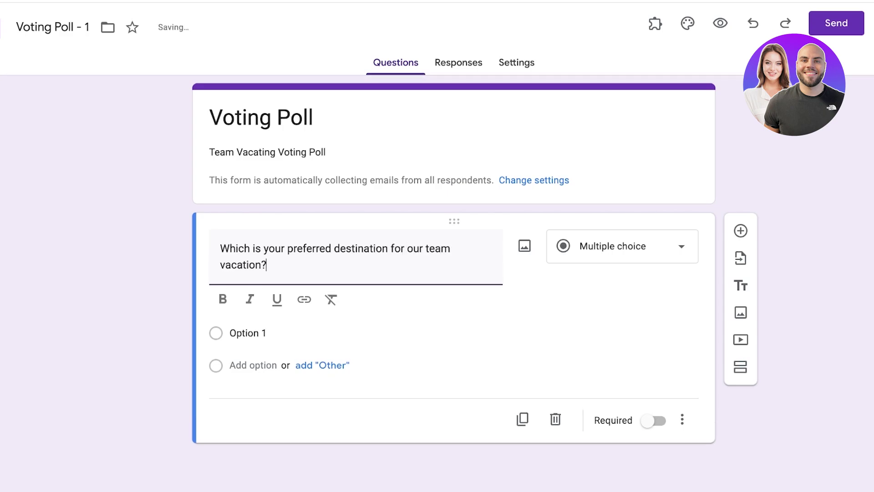
Keep the question as multiple choice and give it the answer options Paris, Bali and Rome
left_click(249, 332)
left_click(622, 246)
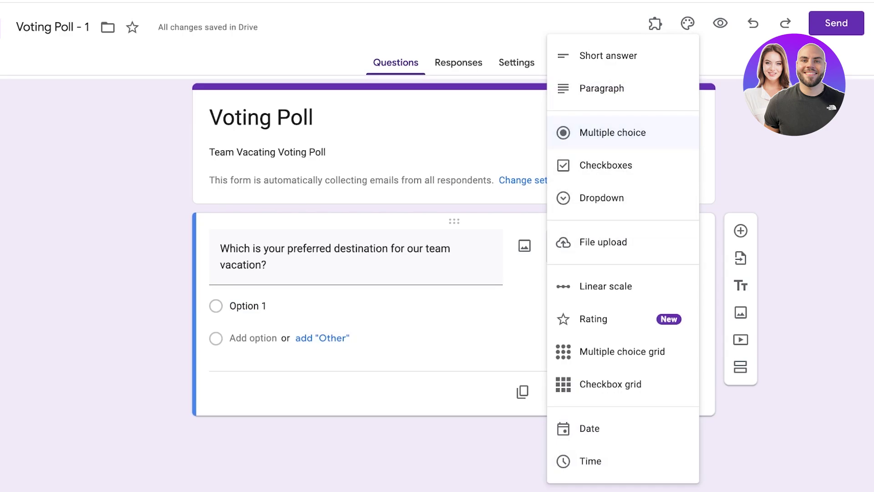
left_click(249, 306)
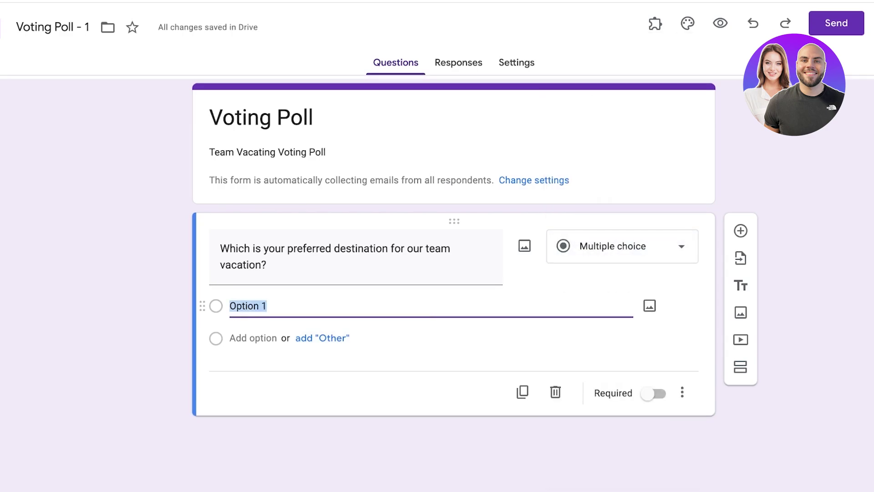
key("BackSpace")
type("Paris")
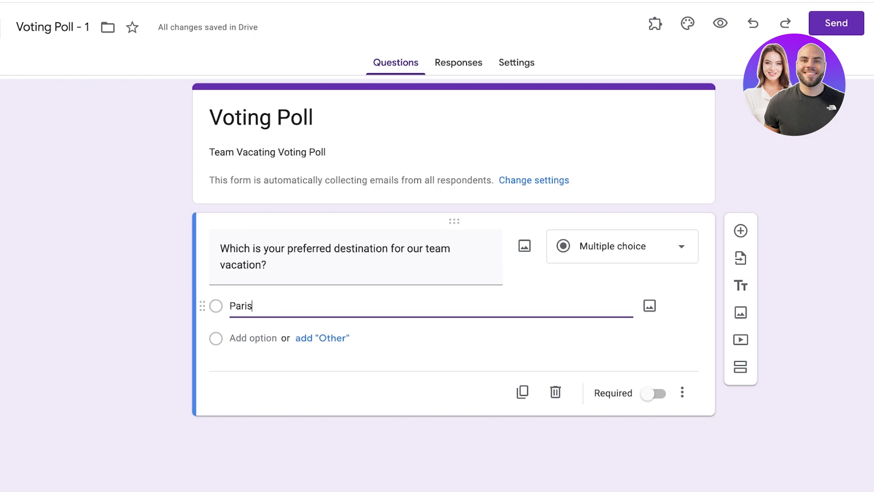
key("Return")
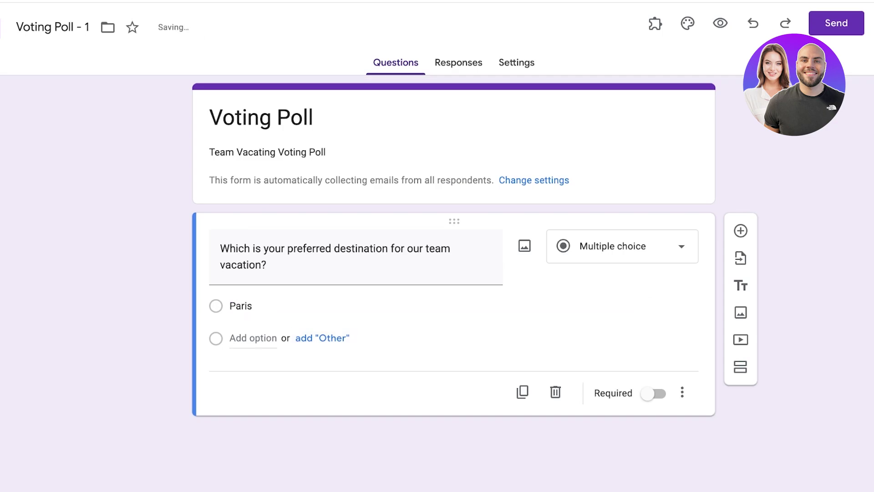
type("G")
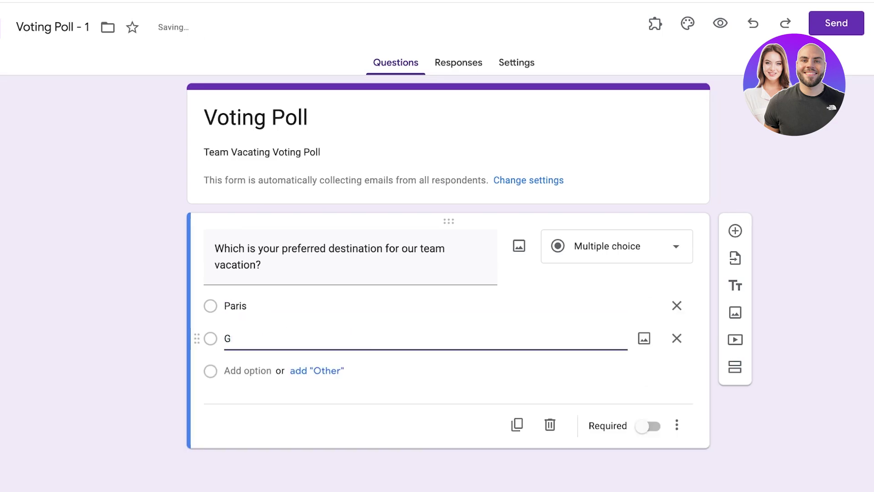
key("BackSpace")
type("Bali")
key("Return")
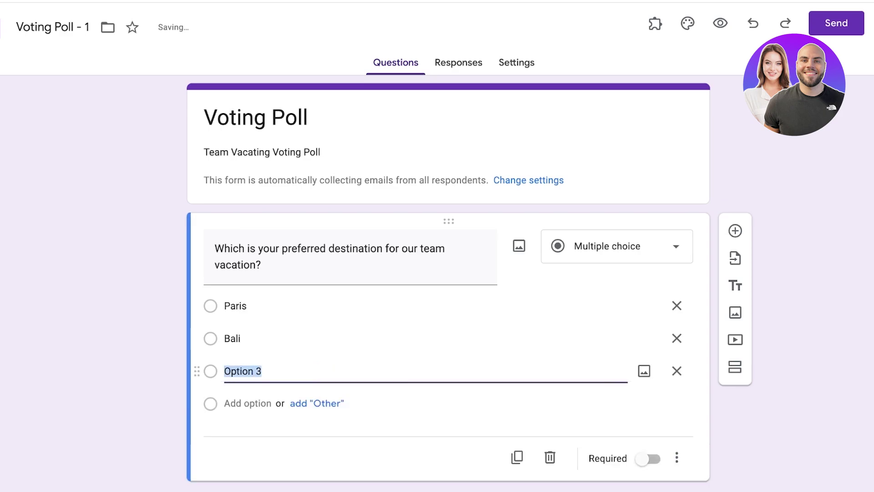
type("Rome")
left_click(449, 421)
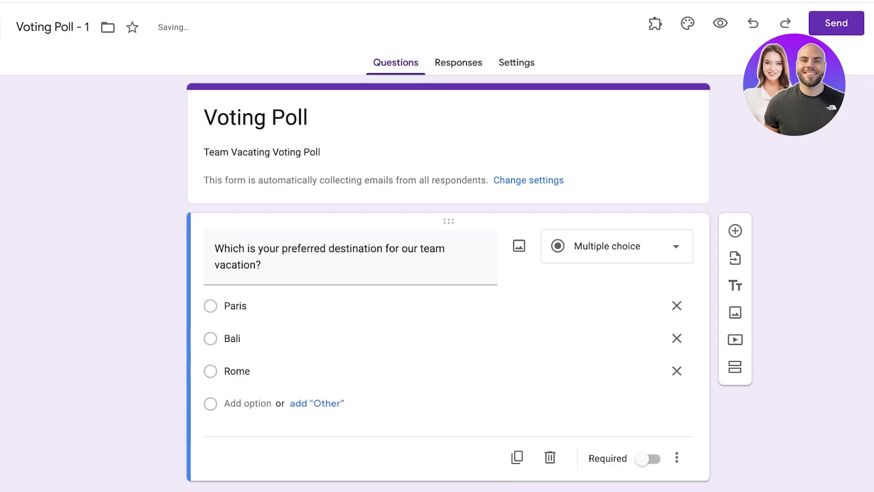
left_click(237, 371)
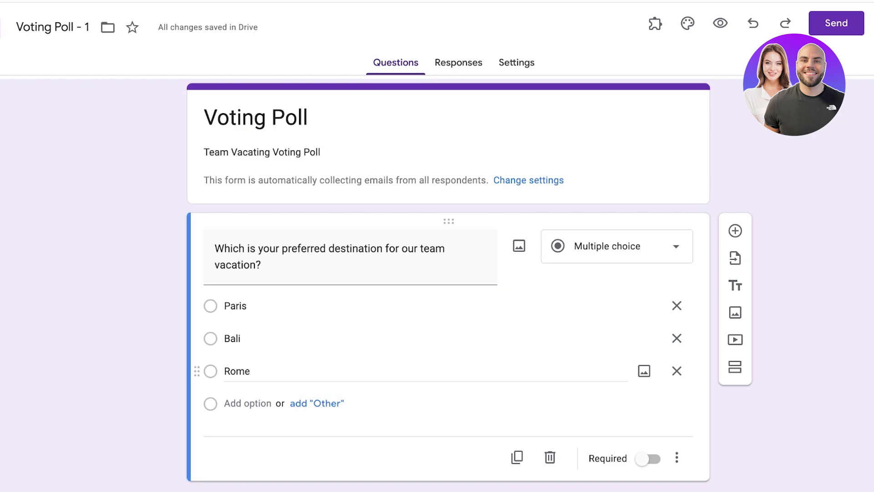
left_click(232, 338)
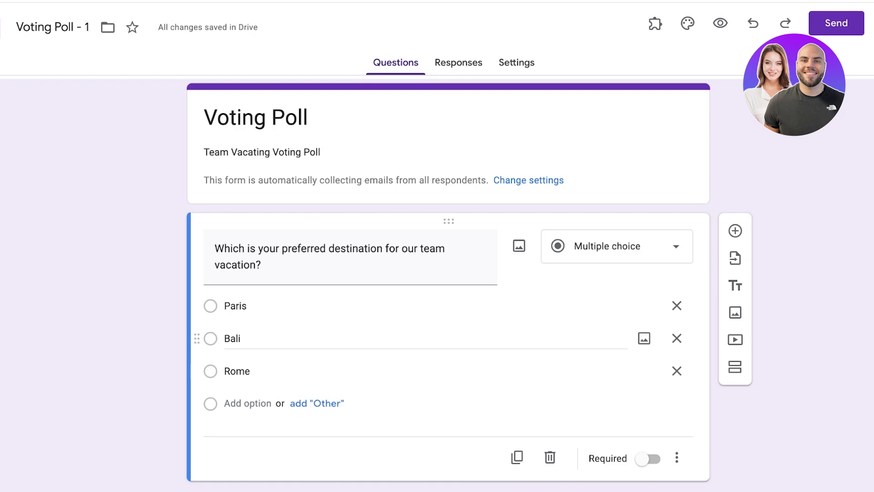
key("Tab")
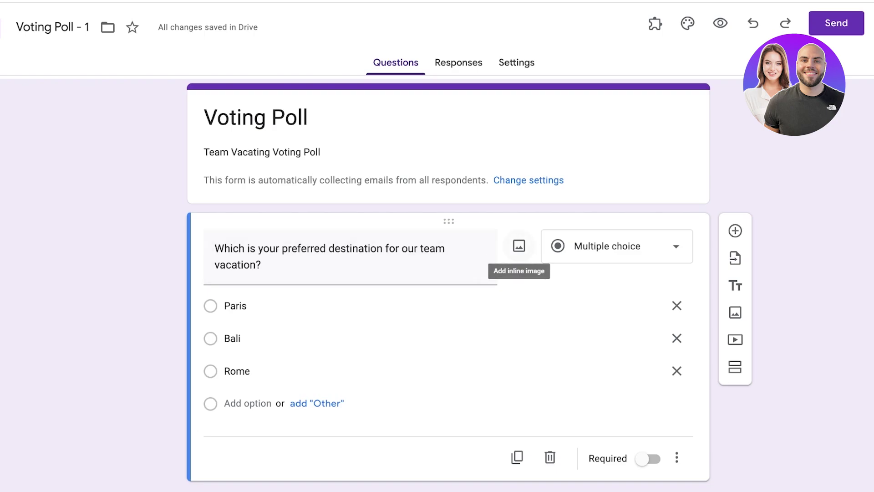
Look through Google's image results for "paris" and select a city view of Paris
left_click(519, 245)
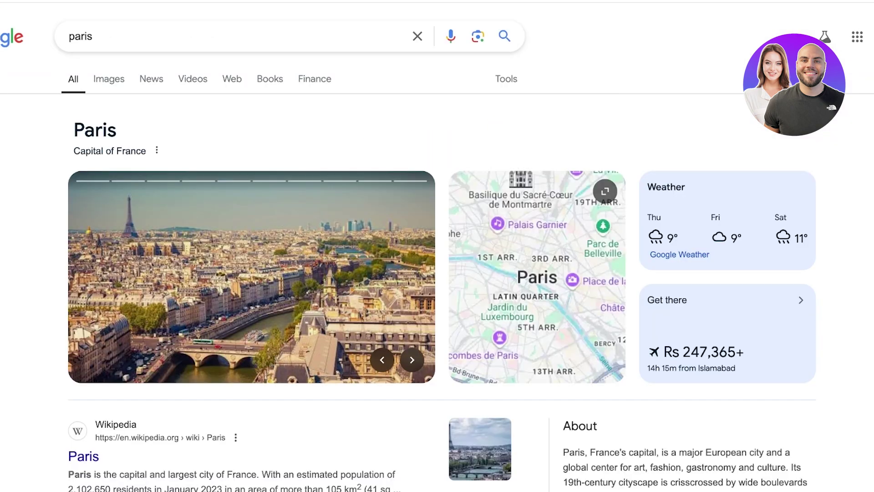
left_click(109, 78)
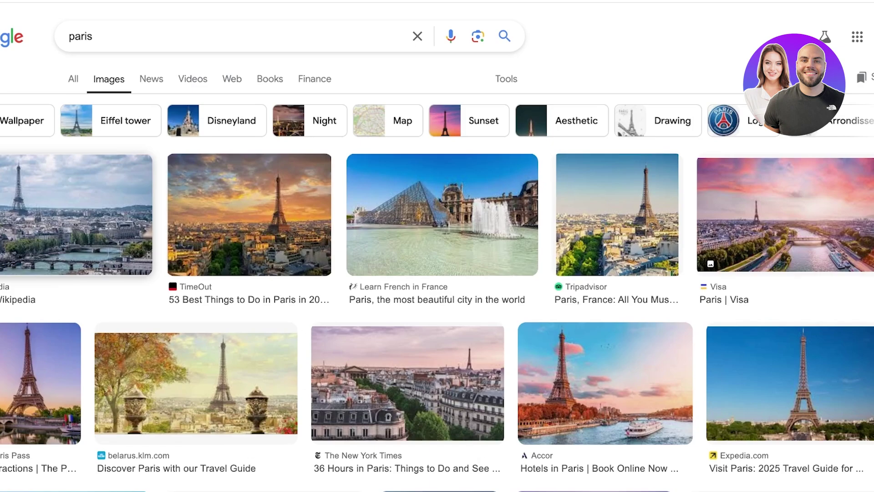
left_click(75, 214)
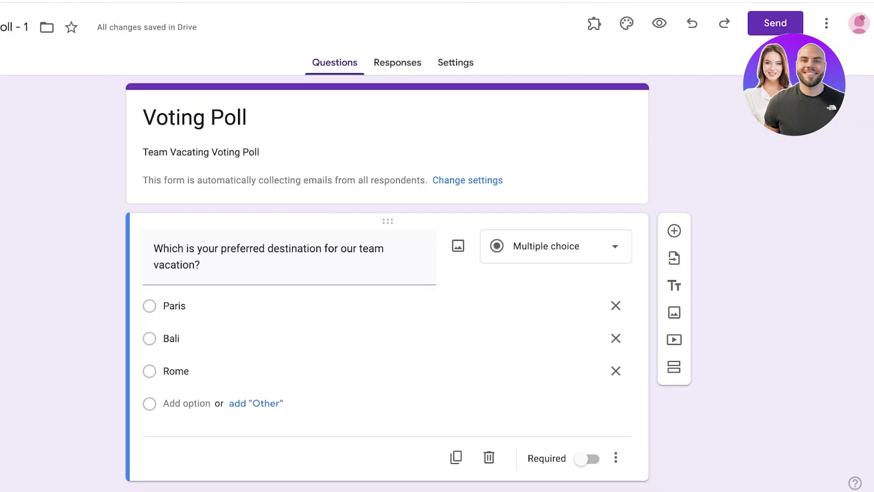
Add the city view of Paris as an image in the vacation destination question
left_click(505, 248)
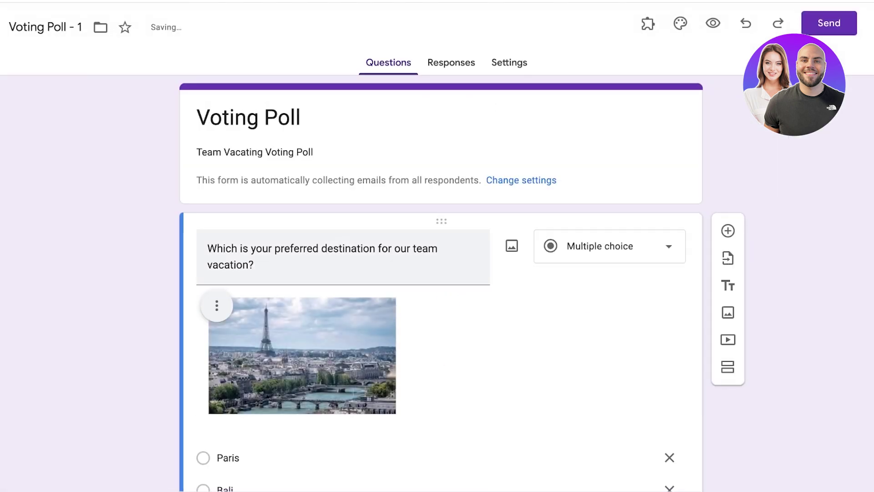
scroll(441, 282, "down", 4)
scroll(440, 282, "up", 1)
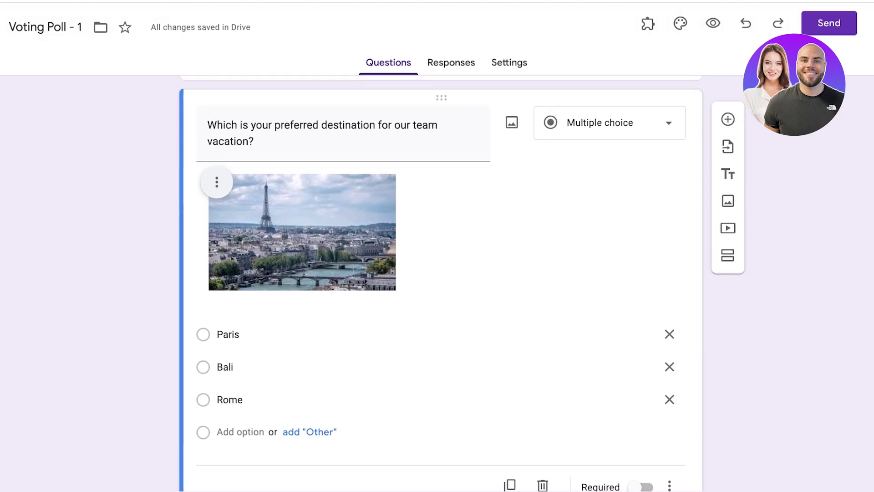
Start adding another image to the question and search Google Images for "bali"
left_click(512, 122)
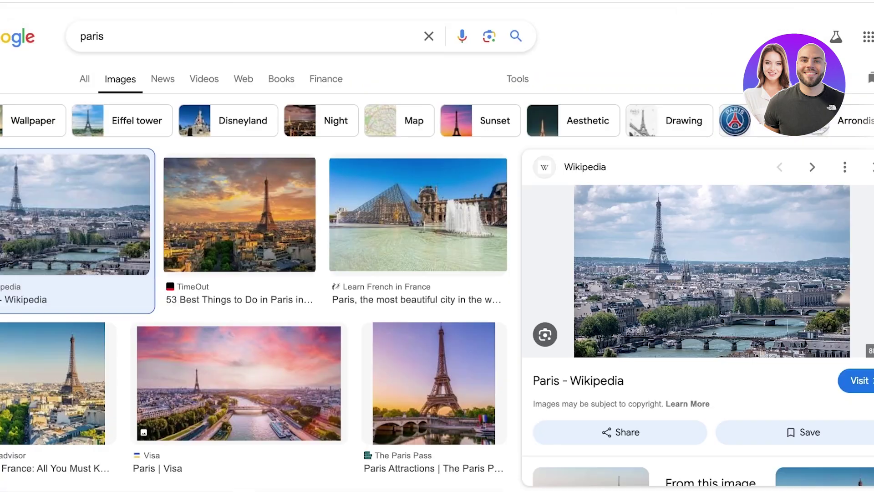
left_click(429, 36)
type("b")
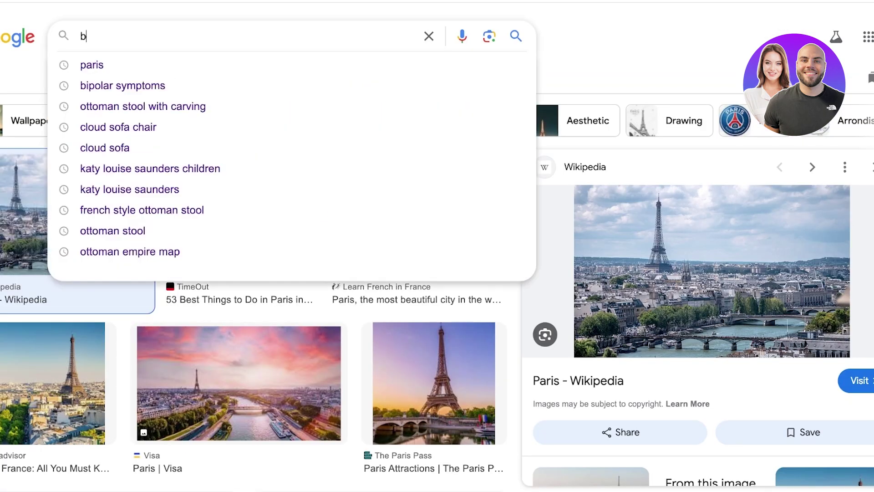
type("ali")
key("Return")
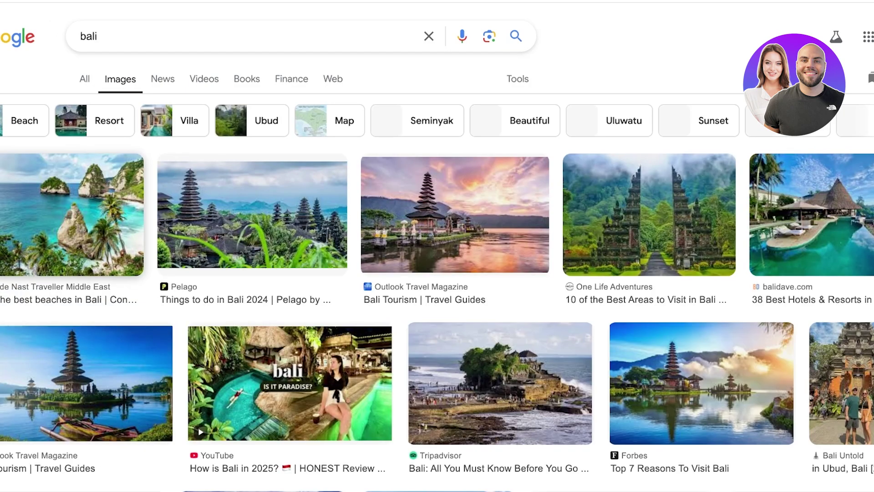
Put the Bali resort picture with the pool in the question in place of the Paris image
left_click(252, 214)
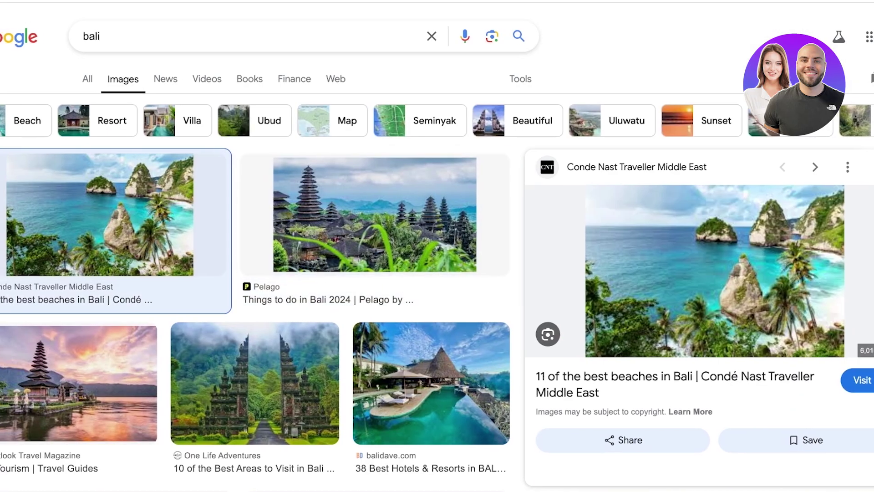
scroll(464, 255, "left", 1)
scroll(464, 255, "down", 3)
left_click(464, 248)
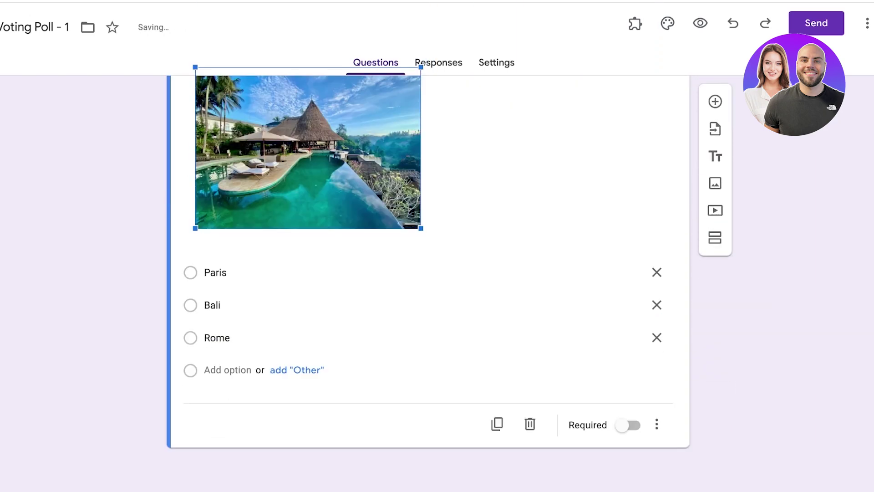
scroll(428, 282, "up", 5)
scroll(428, 283, "down", 1)
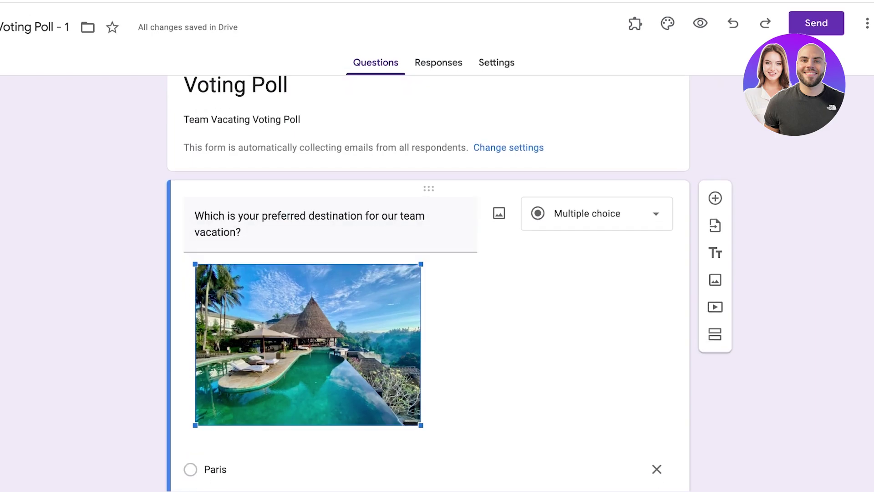
Try a separate image block with the Paris city view below the form header and delete that block
scroll(428, 282, "up", 1)
left_click(224, 150)
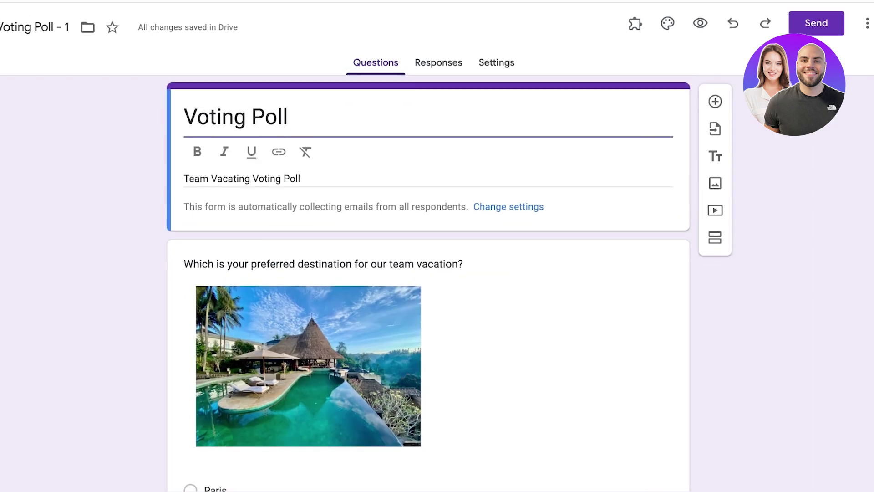
left_click(715, 183)
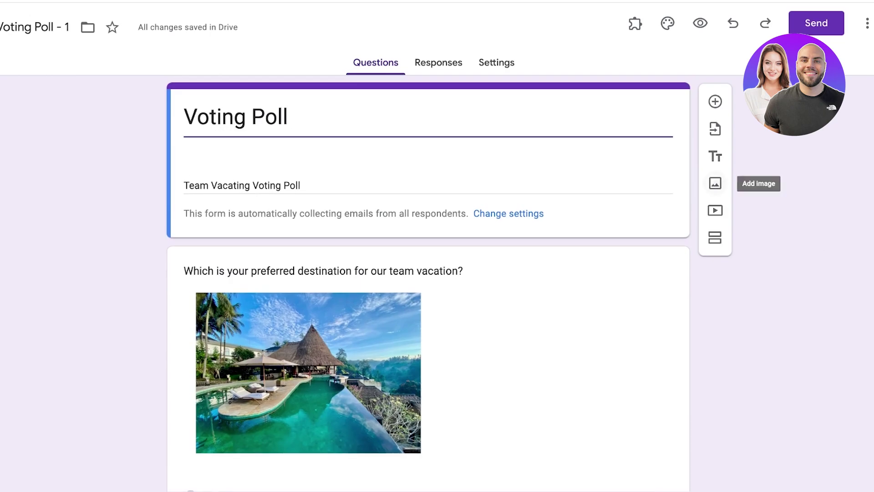
key("Escape")
scroll(715, 183, "down", 3)
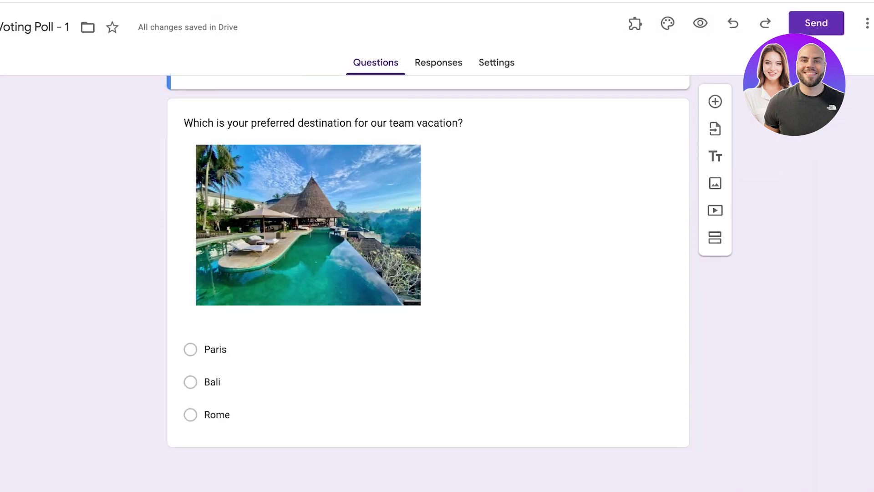
left_click(715, 183)
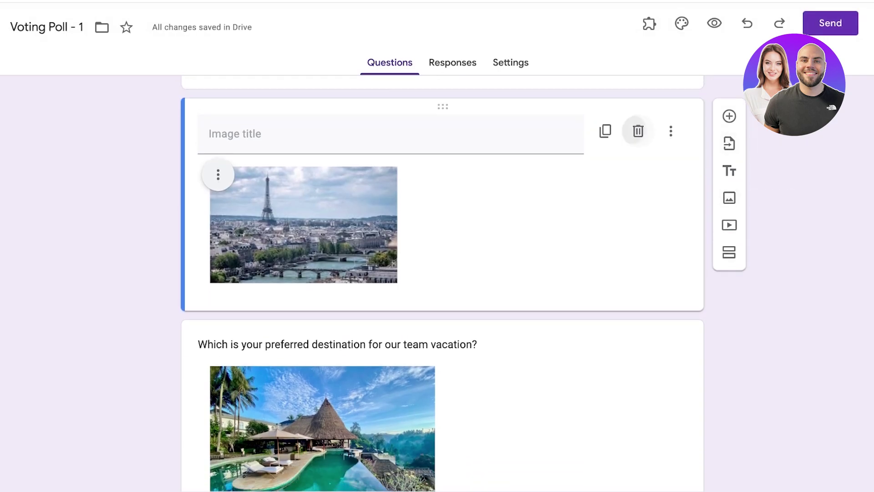
left_click(638, 131)
Make the vacation destination question required
scroll(443, 273, "up", 3)
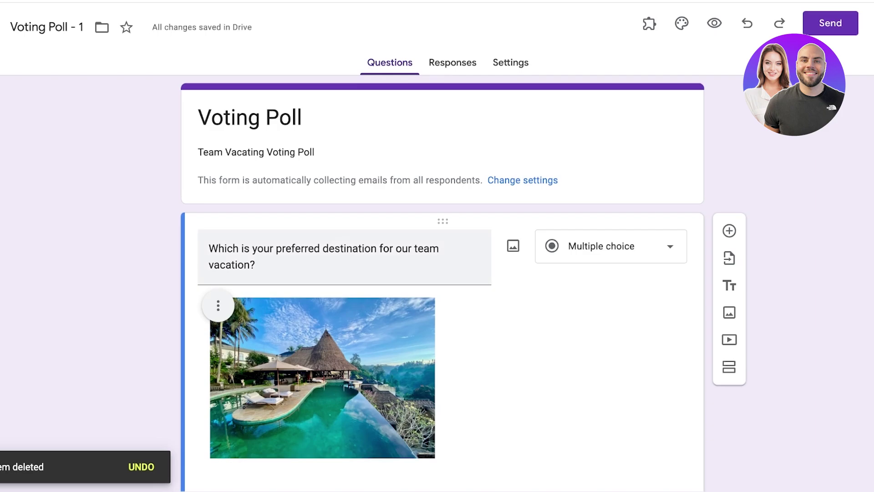
scroll(443, 273, "down", 5)
scroll(638, 314, "up", 1)
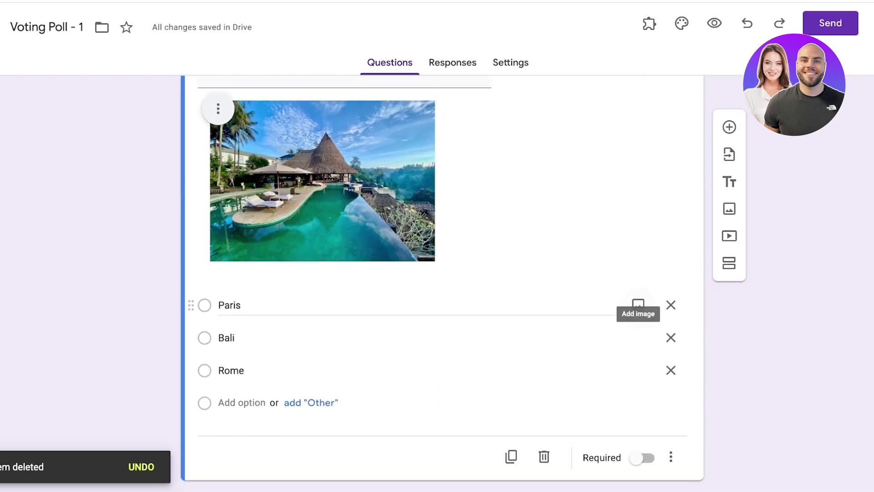
left_click(642, 457)
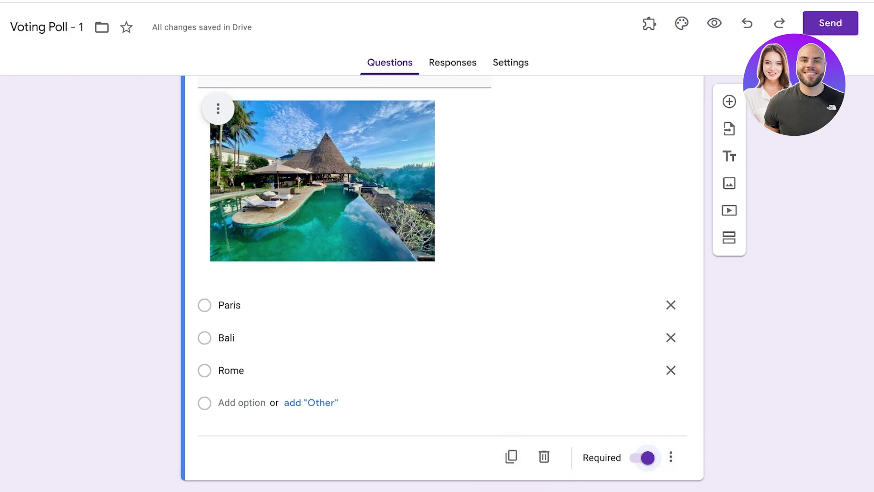
Set Collect email addresses to Responder input in the form's response settings
left_click(452, 62)
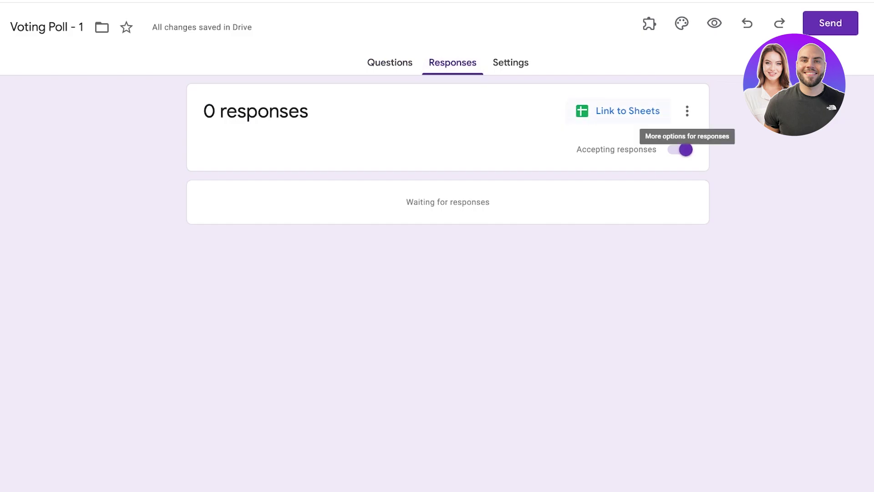
left_click(511, 63)
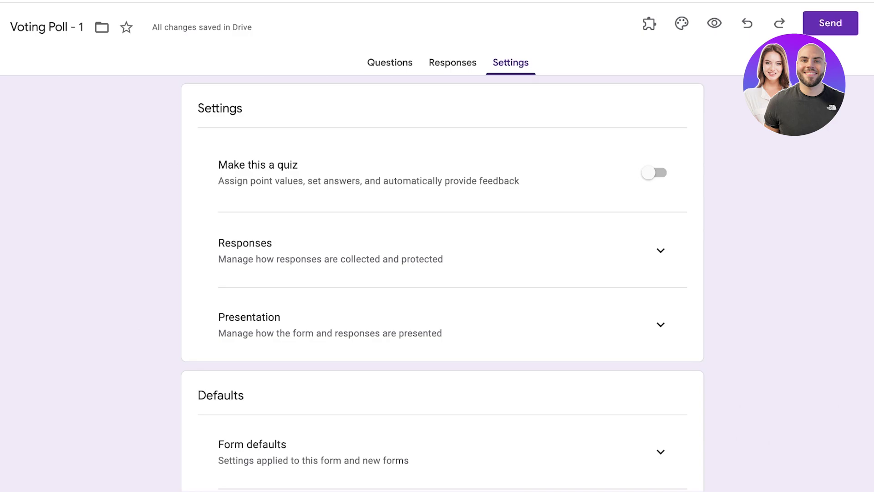
left_click(661, 250)
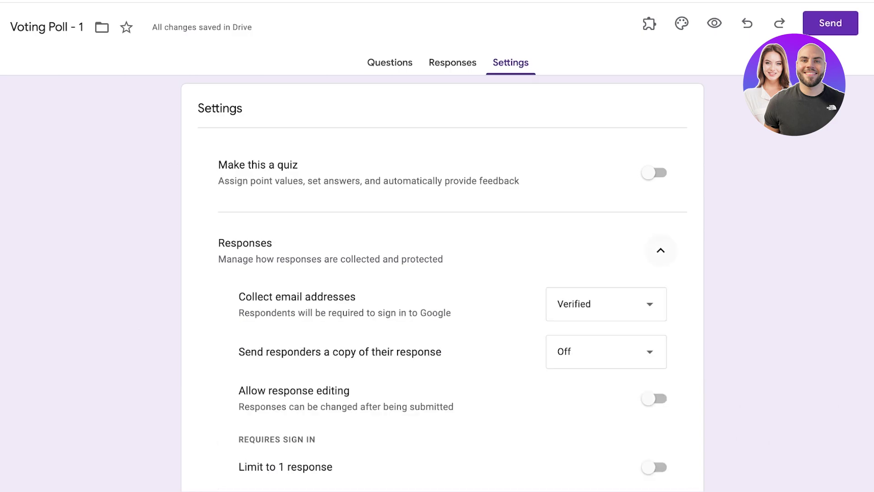
scroll(442, 282, "down", 3)
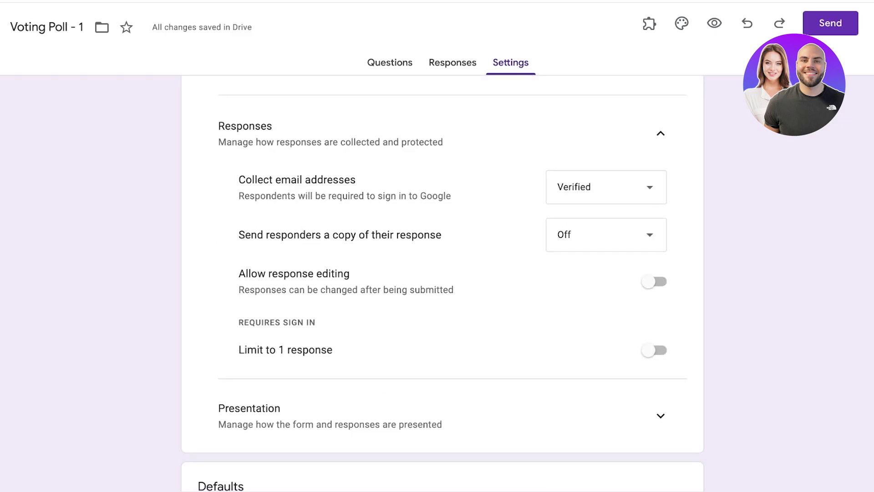
left_click(605, 187)
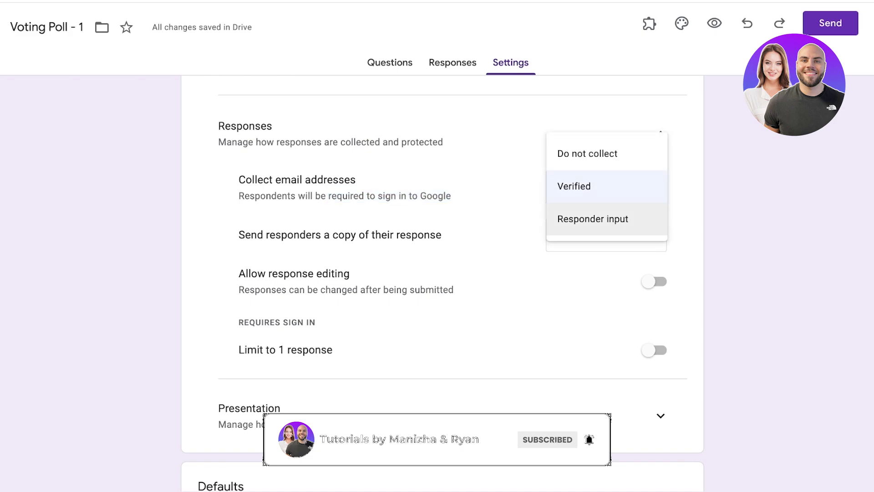
left_click(593, 219)
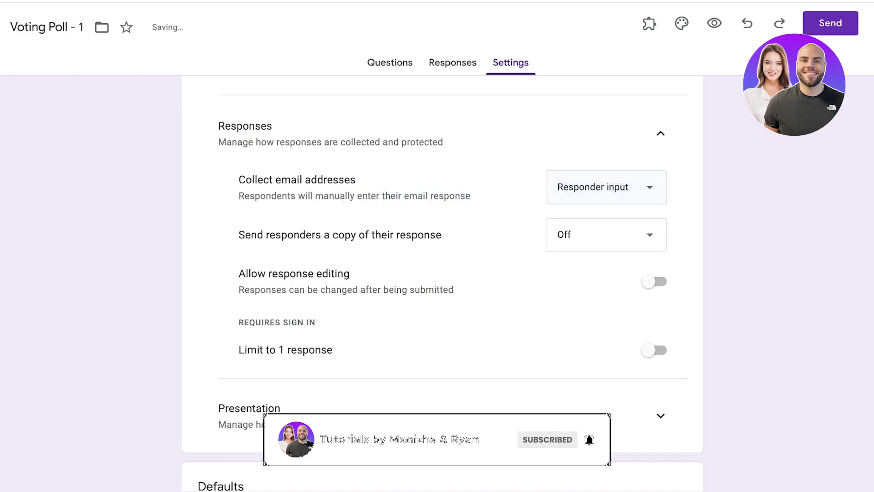
Check the email collection choices, keeping Responder input, and leave sending responders a copy of their response Off
left_click(606, 187)
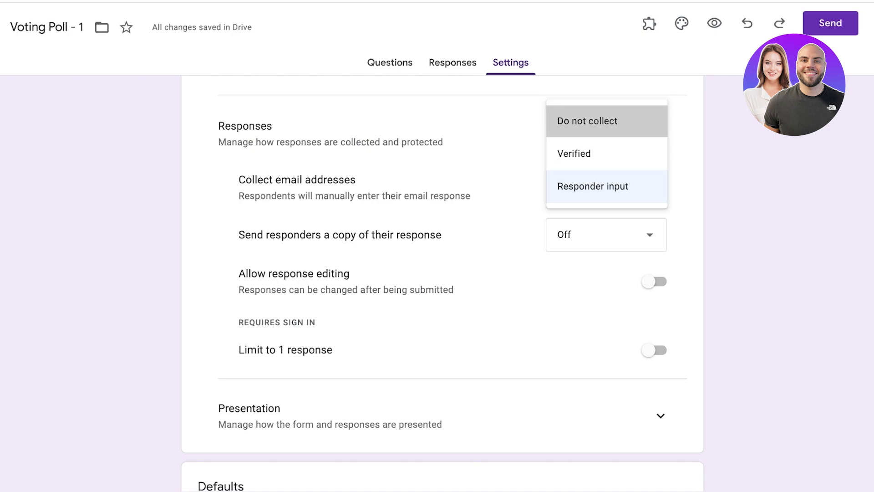
left_click(588, 121)
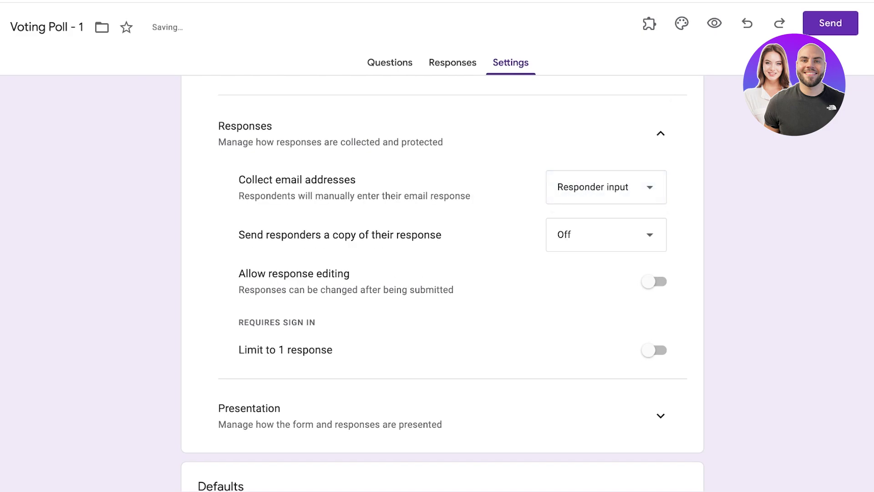
left_click_drag(305, 196, 470, 196)
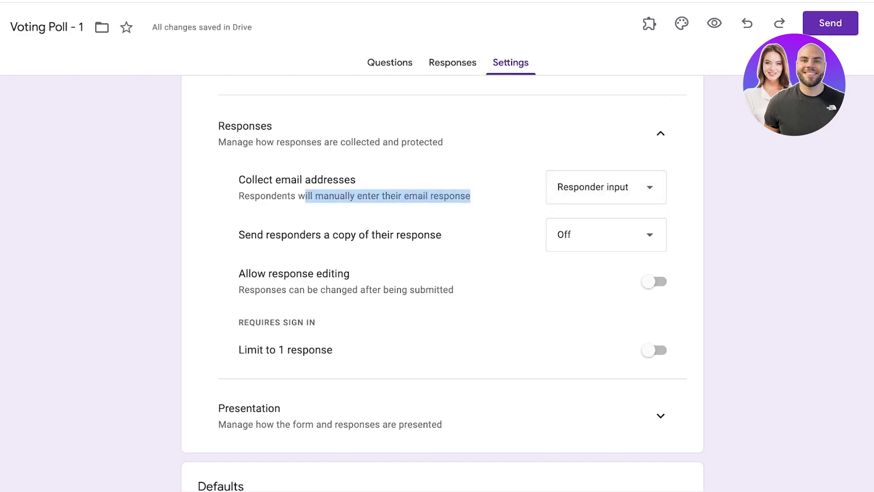
left_click(474, 196)
left_click(606, 234)
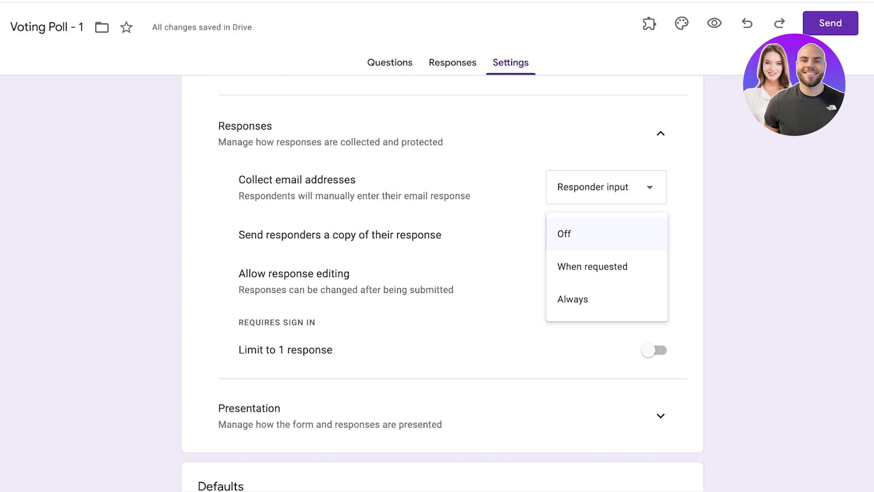
left_click(606, 234)
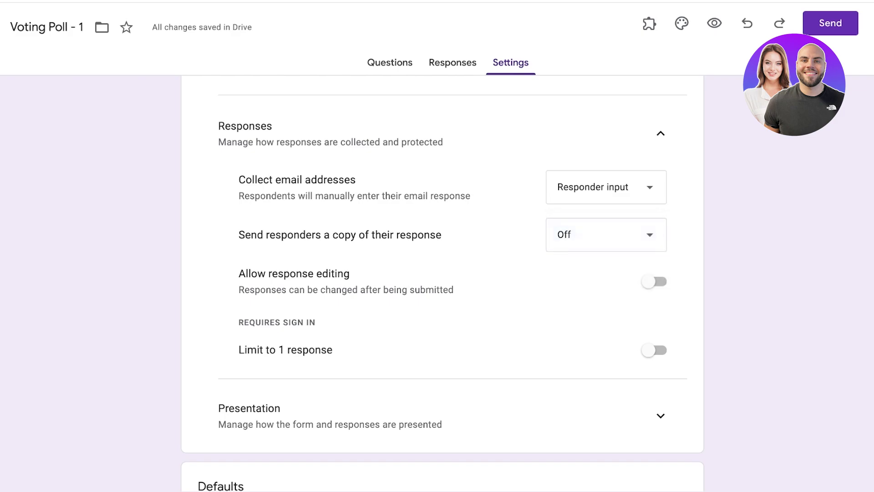
Limit the form to 1 response per respondent
scroll(443, 282, "down", 1)
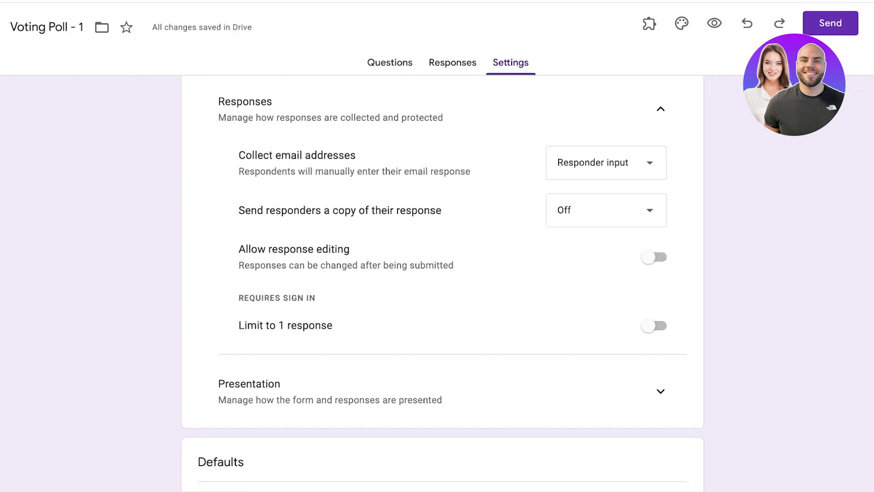
left_click(654, 326)
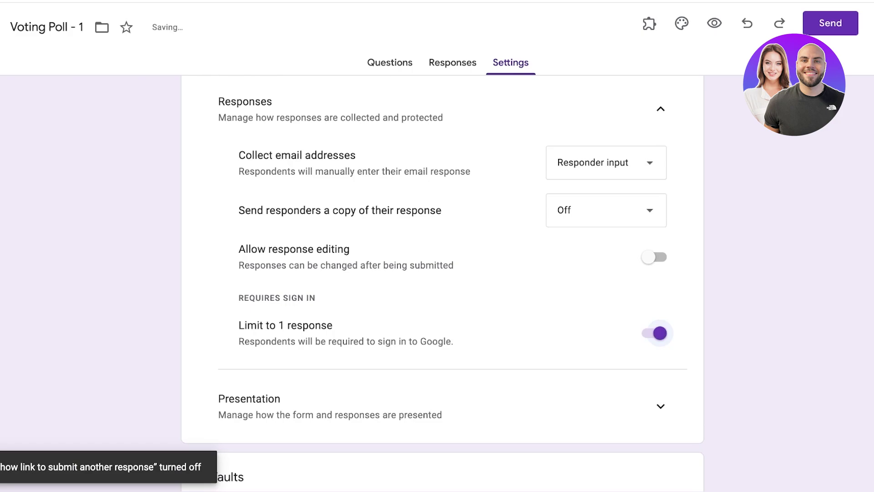
key("space")
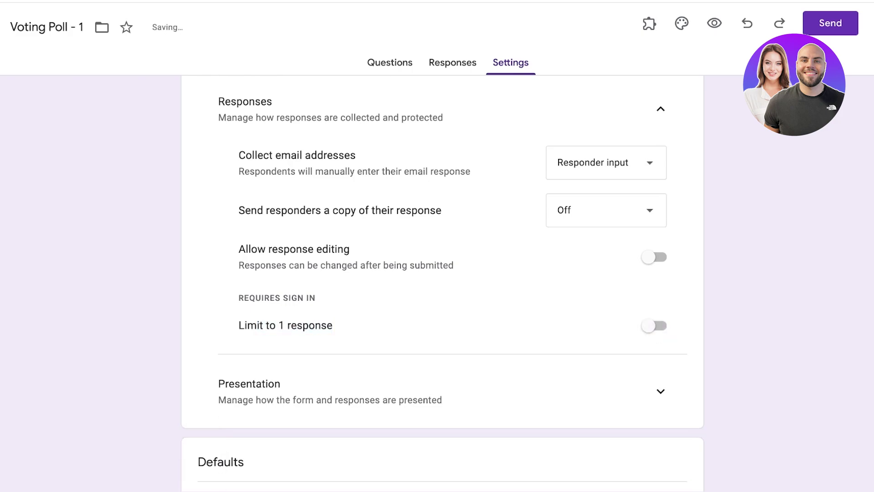
key("space")
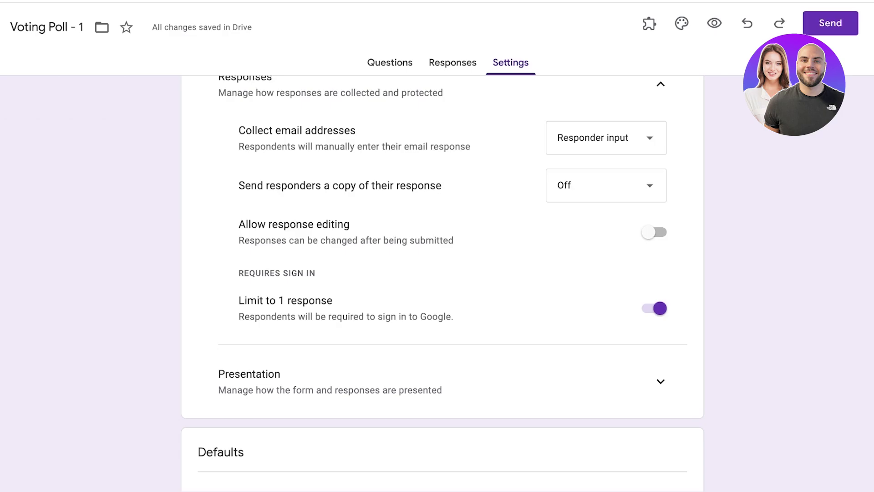
Look over the form's settings, from the response options to the presentation and defaults sections
scroll(442, 282, "down", 4)
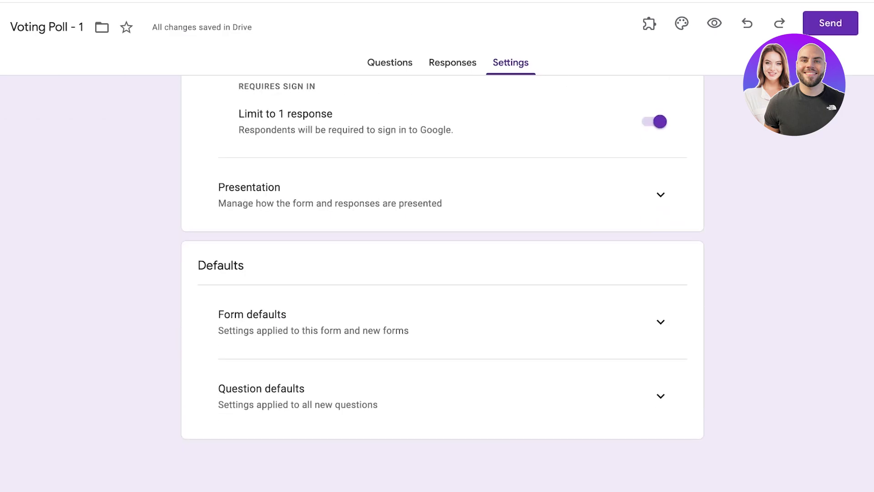
scroll(442, 282, "up", 8)
scroll(442, 282, "down", 3)
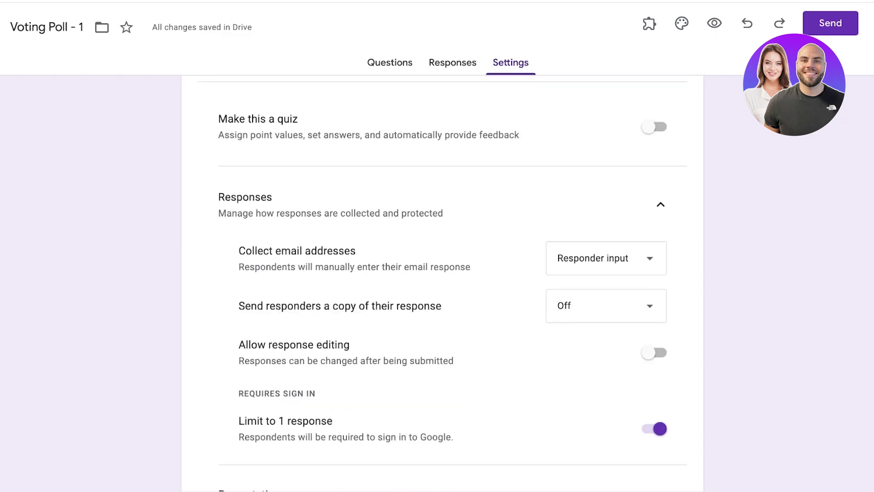
left_click(606, 180)
left_click(723, 128)
scroll(443, 282, "up", 3)
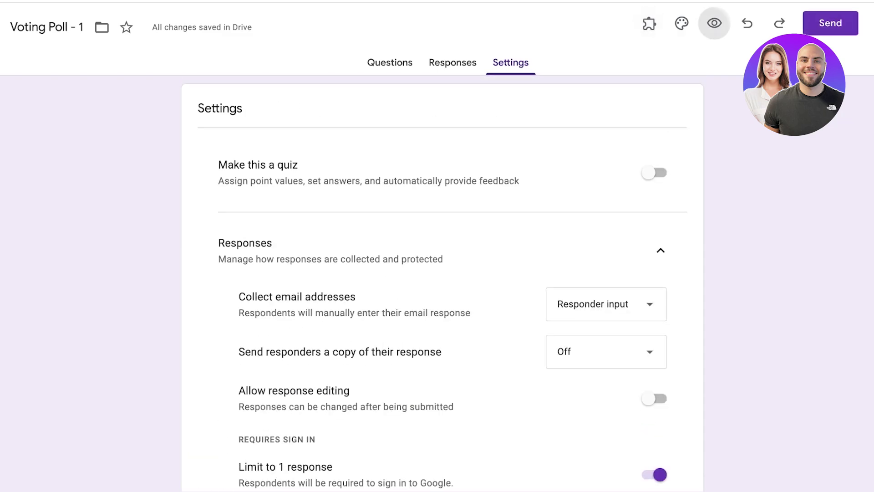
Preview the form as respondents see it, checking the question down to the submit area, and close the preview
left_click(714, 23)
scroll(443, 282, "down", 5)
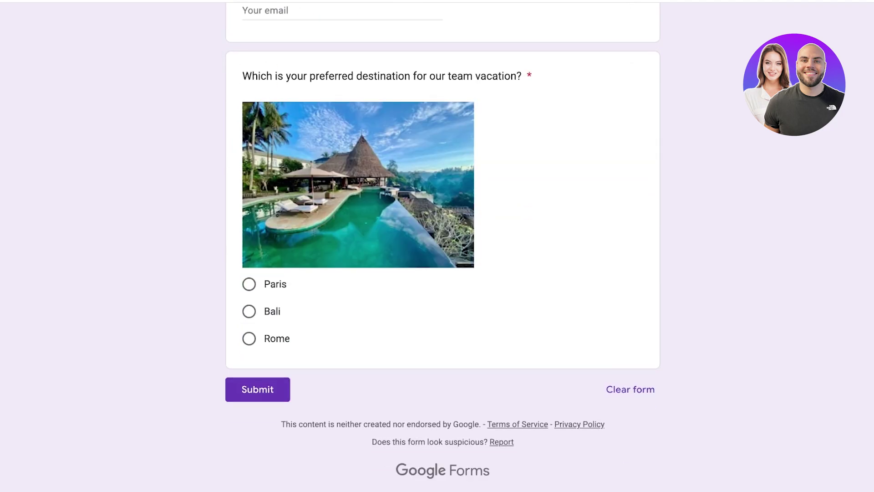
scroll(442, 282, "up", 5)
key("ctrl+w")
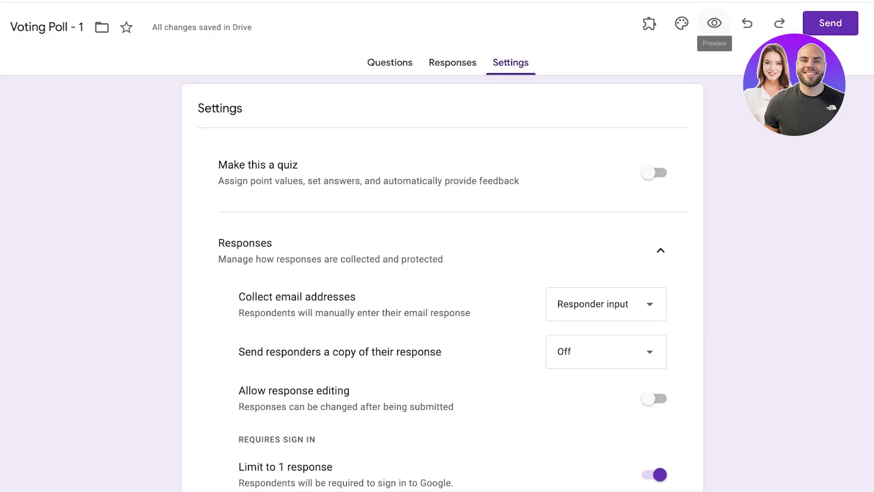
Open the theme customization and set the header text font to Caveat
left_click(682, 23)
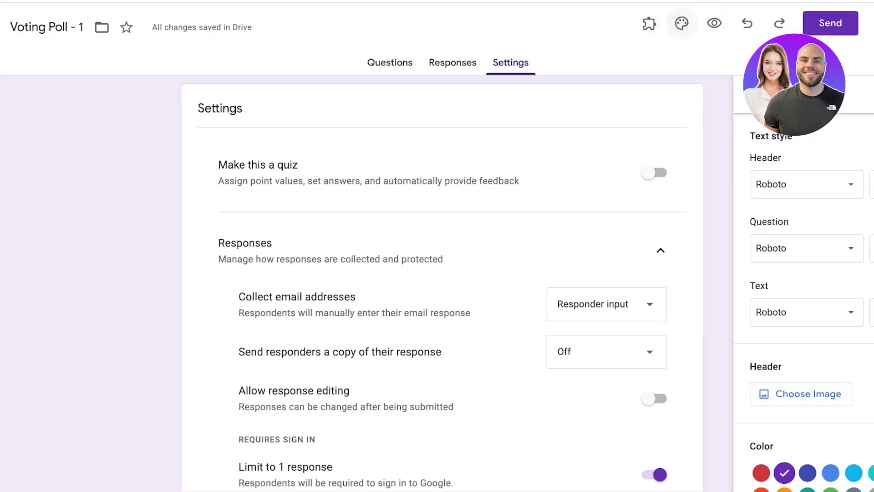
left_click(739, 155)
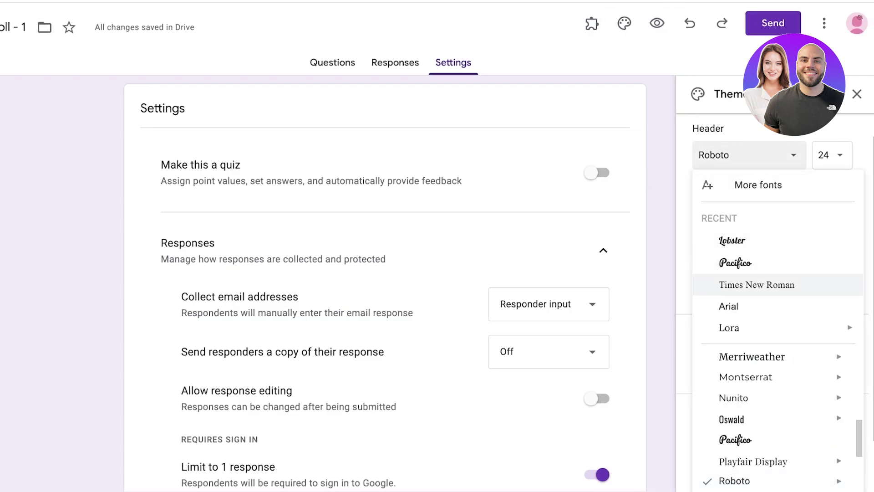
left_click(757, 285)
left_click(749, 155)
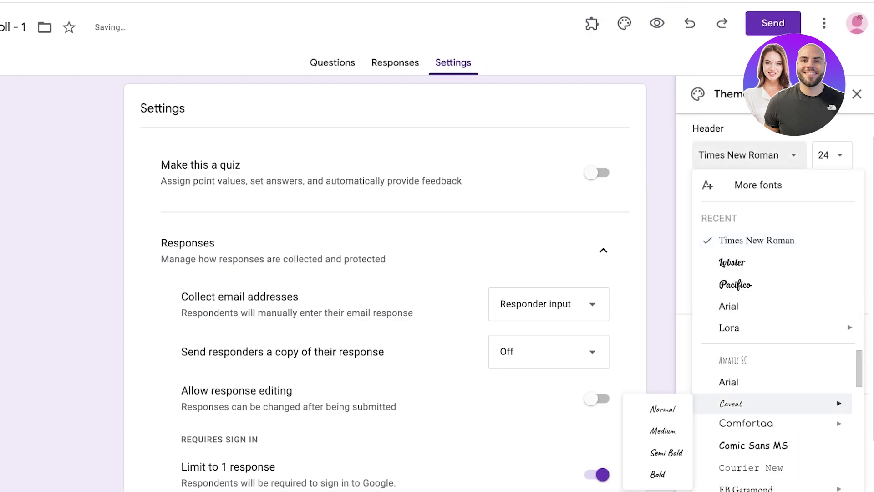
left_click(739, 403)
Set the question text font to Spectral in the theme's text style
left_click(748, 219)
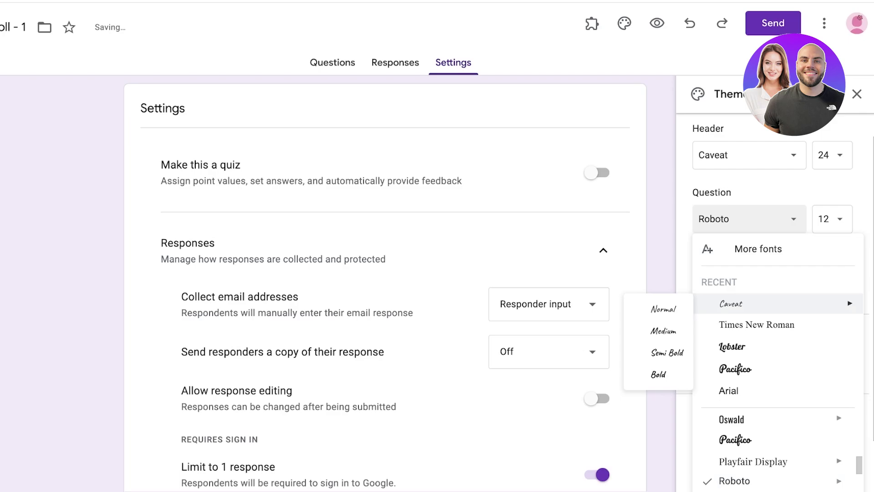
scroll(746, 296, "down", 2)
scroll(746, 372, "down", 2)
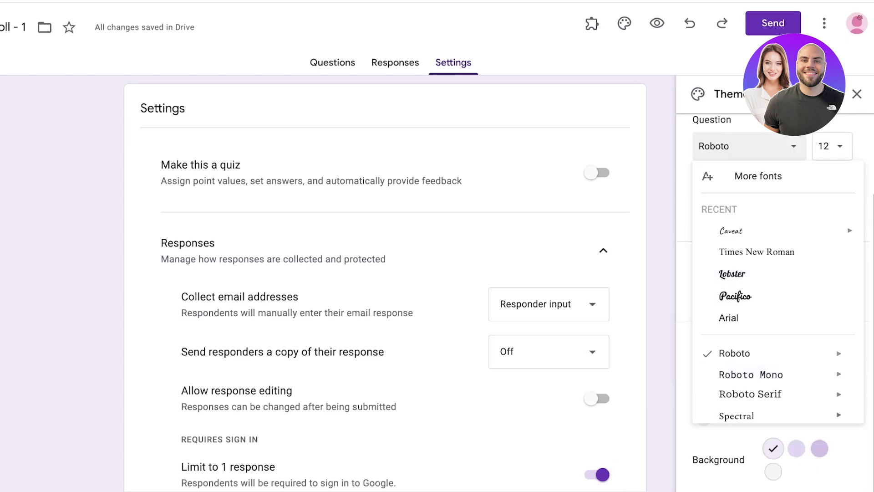
mouse_move(750, 394)
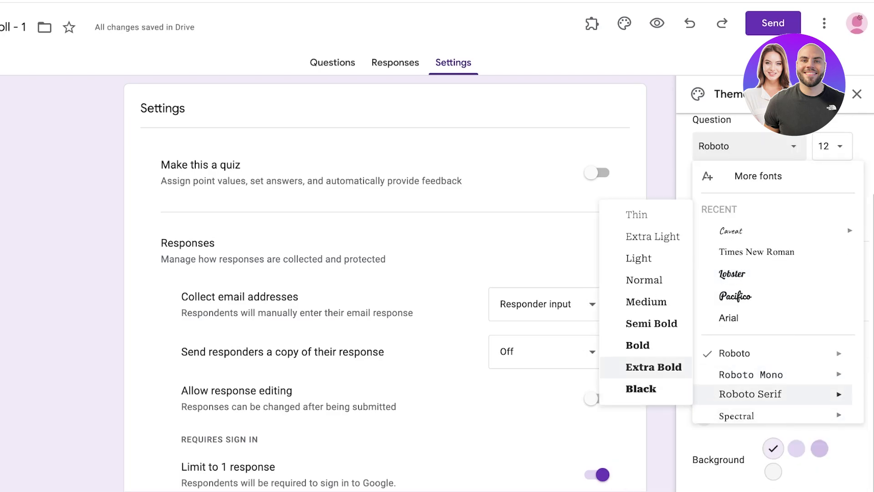
mouse_move(736, 415)
left_click(648, 317)
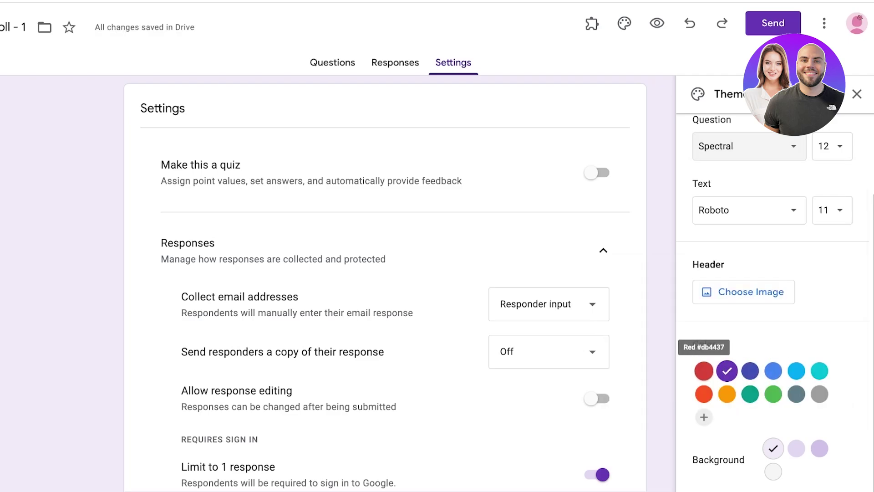
Set the theme color to orange-red with the middle of its three tinted backgrounds, and close the theme options
left_click(750, 394)
left_click(773, 394)
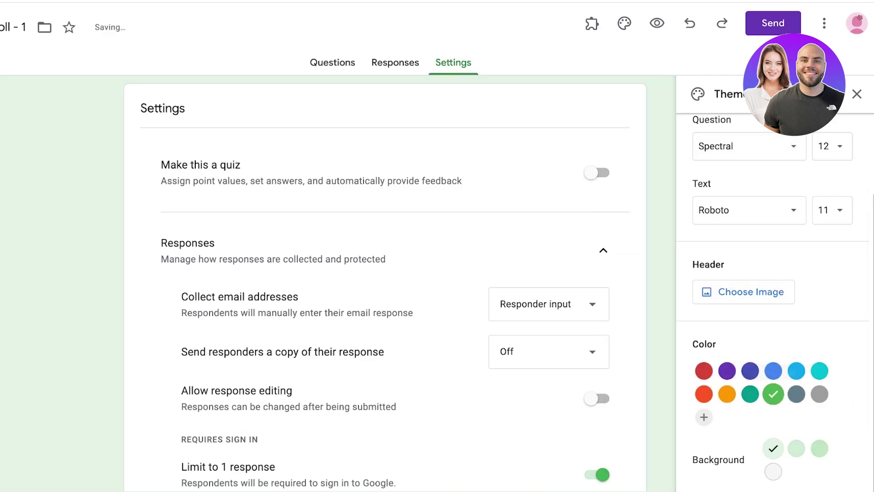
left_click(704, 393)
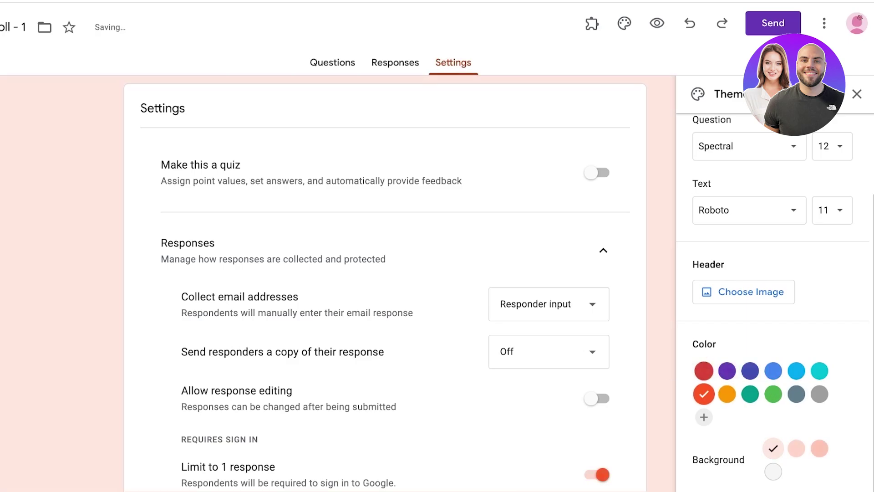
left_click(819, 448)
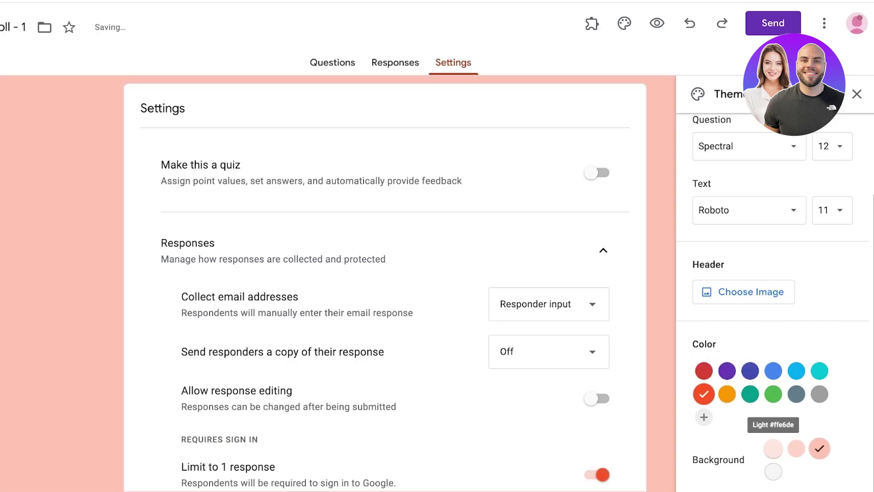
left_click(773, 448)
left_click(797, 449)
scroll(773, 371, "up", 3)
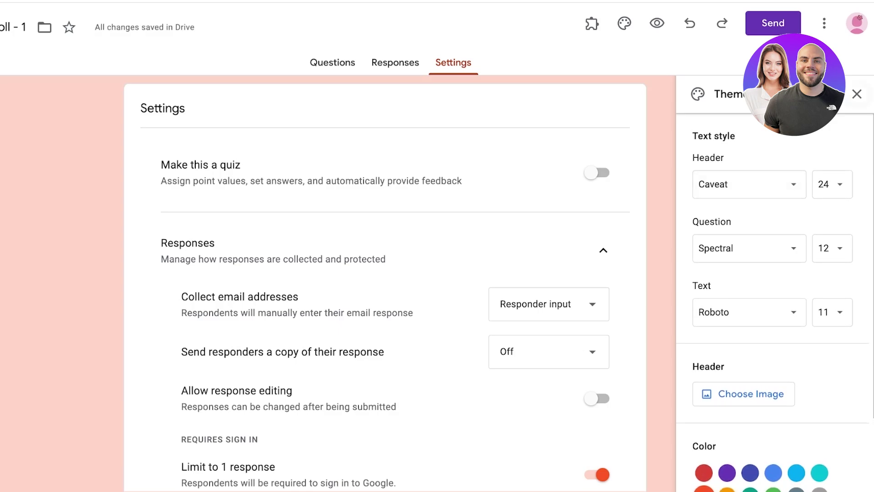
left_click(857, 93)
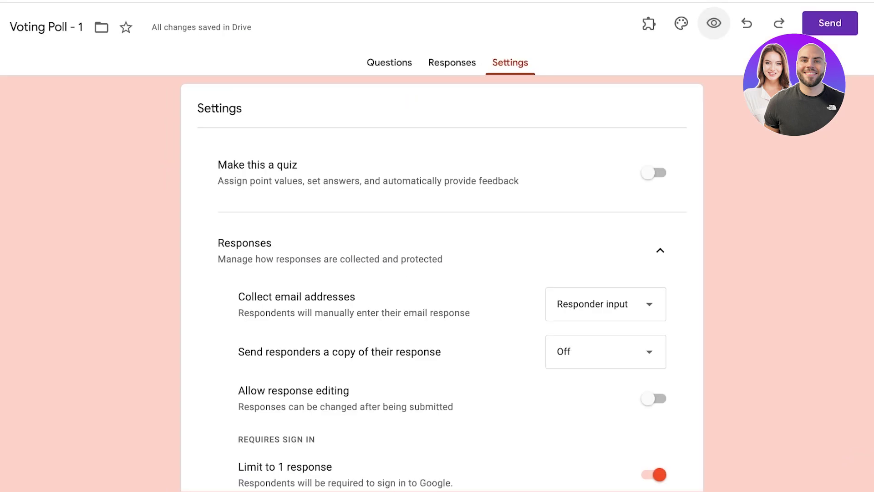
Review the ways to send the form by email, link and embedded HTML, and close the dialog without sending
left_click(830, 23)
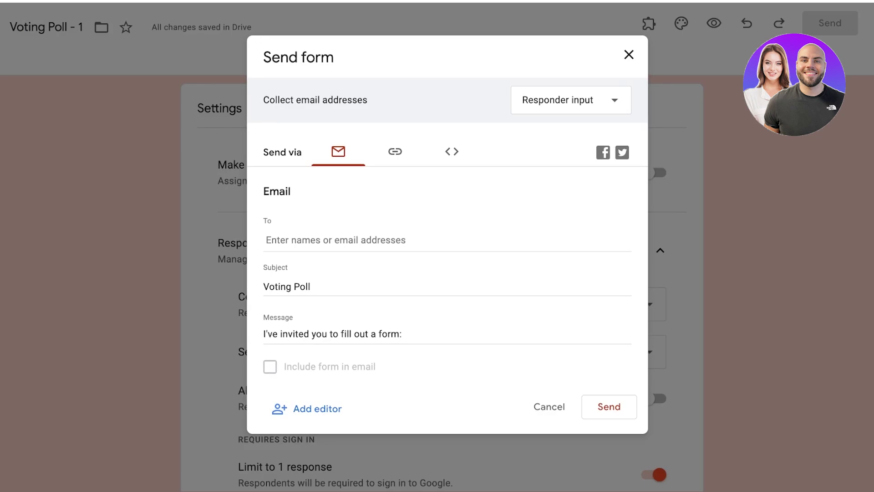
left_click(395, 152)
left_click(390, 218)
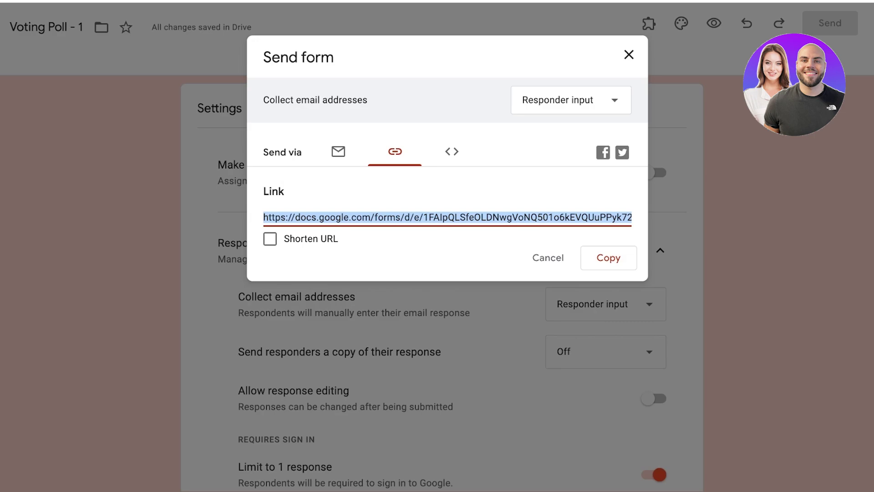
left_click(452, 152)
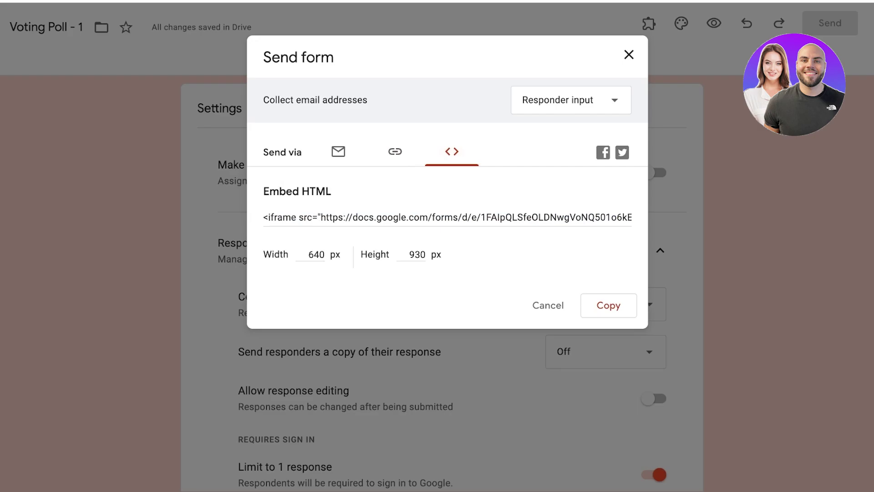
left_click(629, 54)
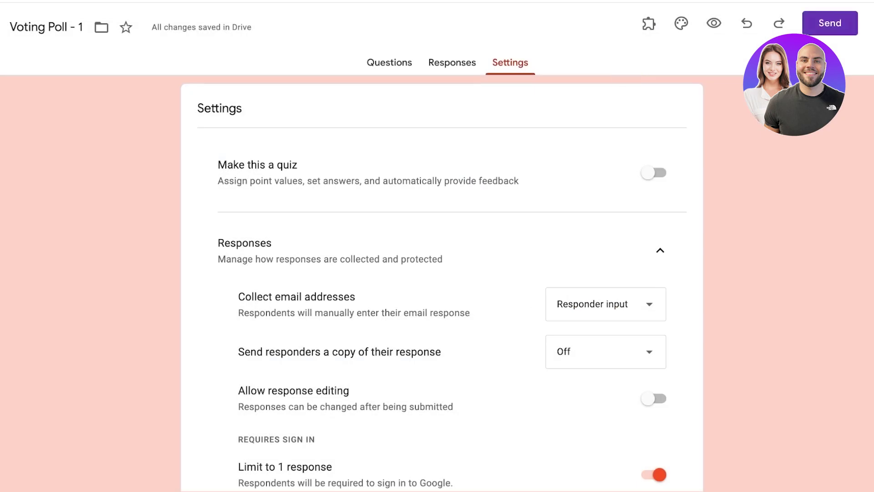
Return to the form's questions and add a new multiple-choice question below the vacation destination question
left_click(389, 63)
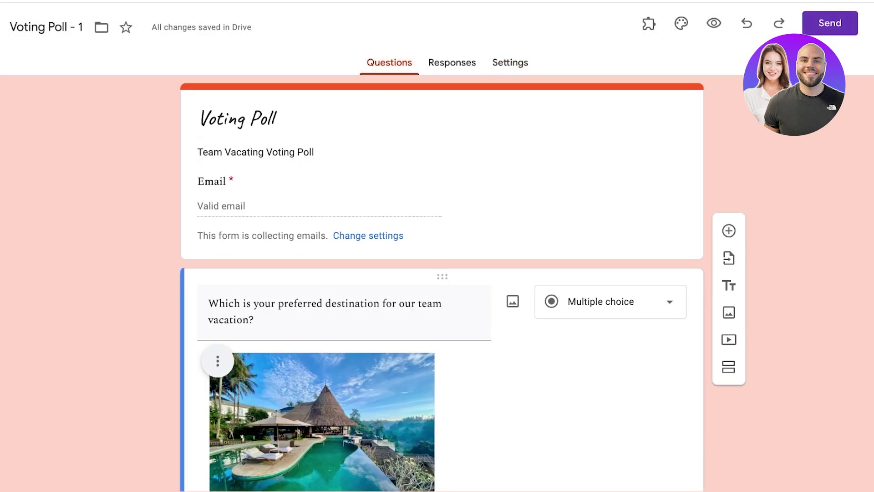
scroll(442, 273, "down", 6)
scroll(514, 275, "up", 6)
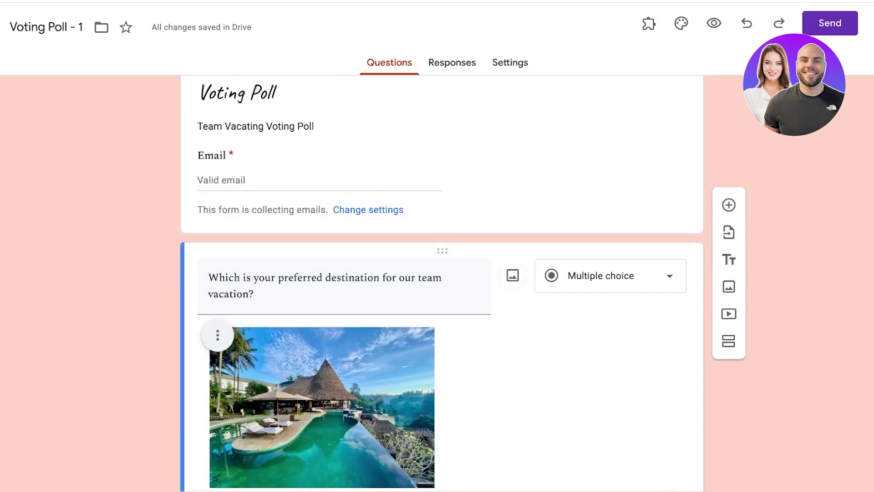
scroll(513, 275, "down", 6)
scroll(638, 273, "up", 3)
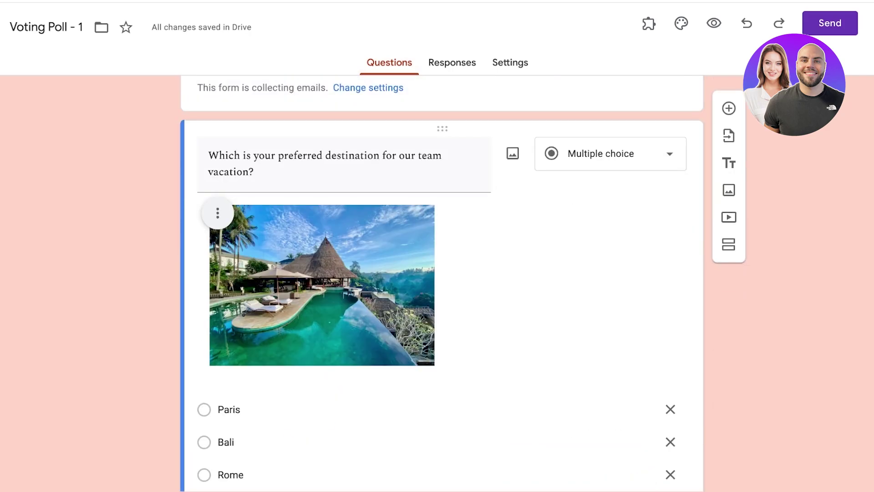
left_click(729, 101)
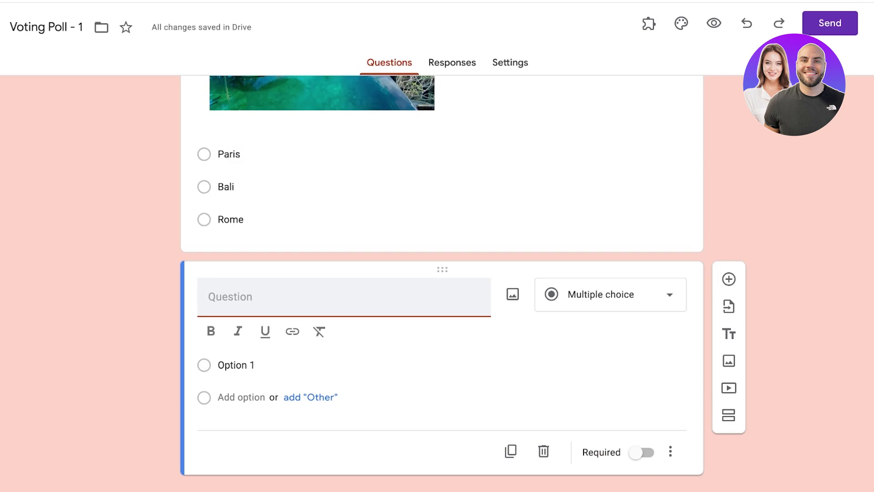
Enter "Do you want to make lunch breaks to 2-3?" as the new question's text
type("A")
key("BackSpace")
type("Do you want to make lunc")
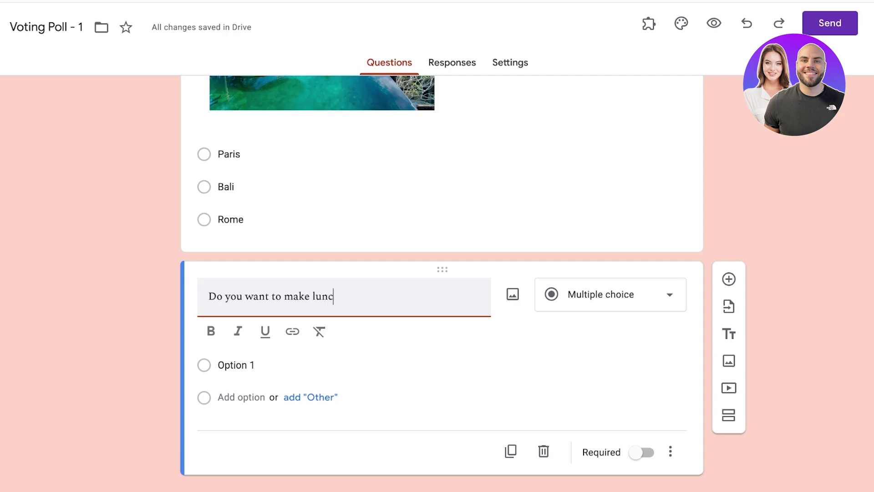
type("h breaks to 2;")
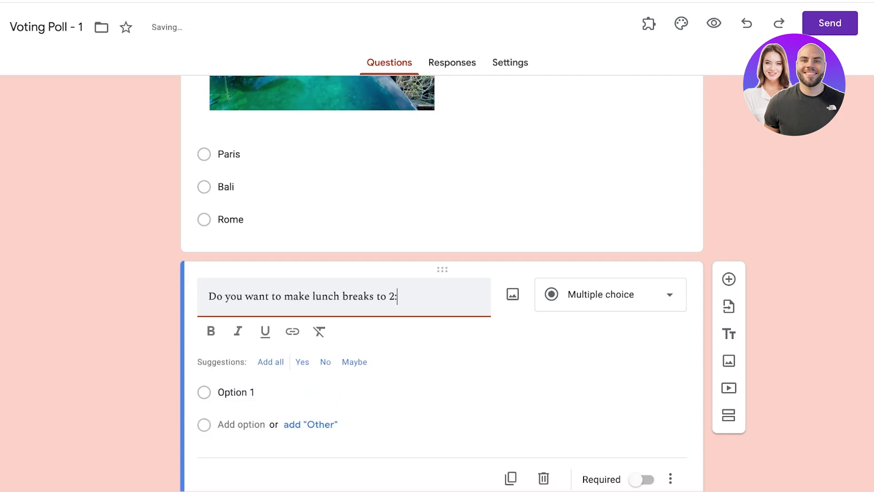
key("BackSpace")
type("-3 h")
key("BackSpace")
key("BackSpace")
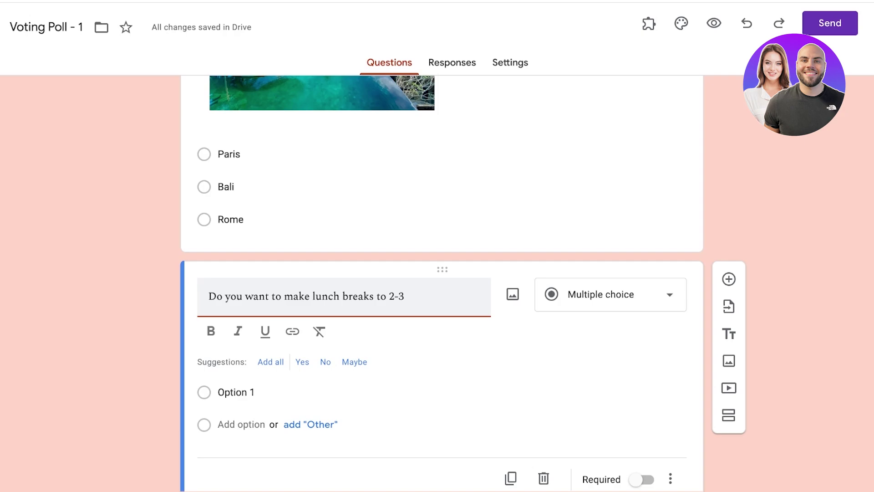
type("?")
Give the lunch break question two answer options, No first and Yes second
left_click(268, 392)
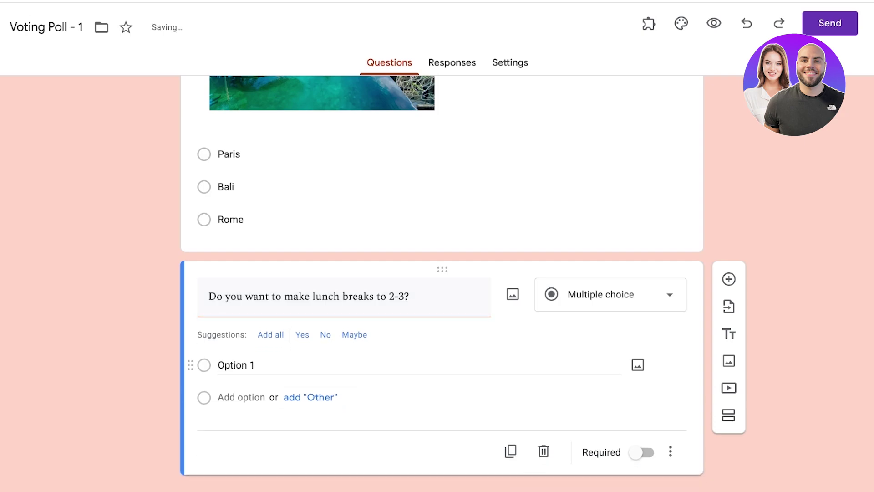
type("Yes")
left_click(242, 398)
type("Yes")
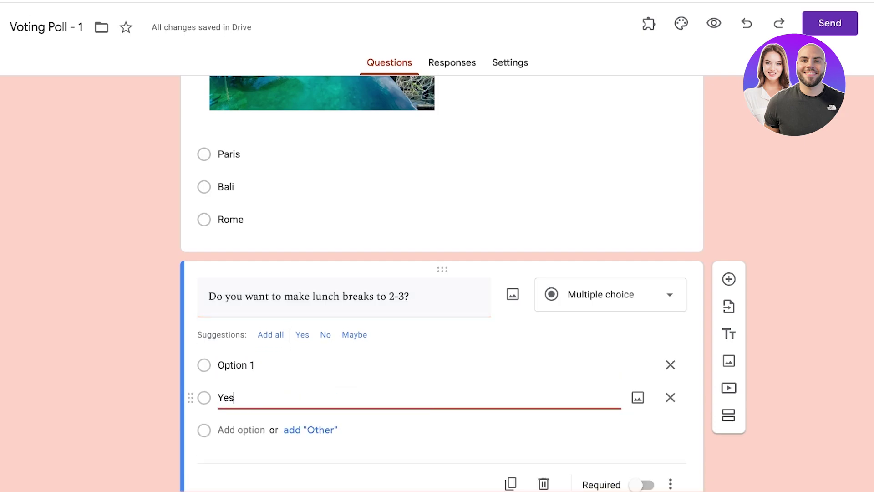
left_click(255, 365)
type("No")
left_click(409, 328)
Look through the answer types available for the lunch break question and keep Multiple choice
left_click(345, 296)
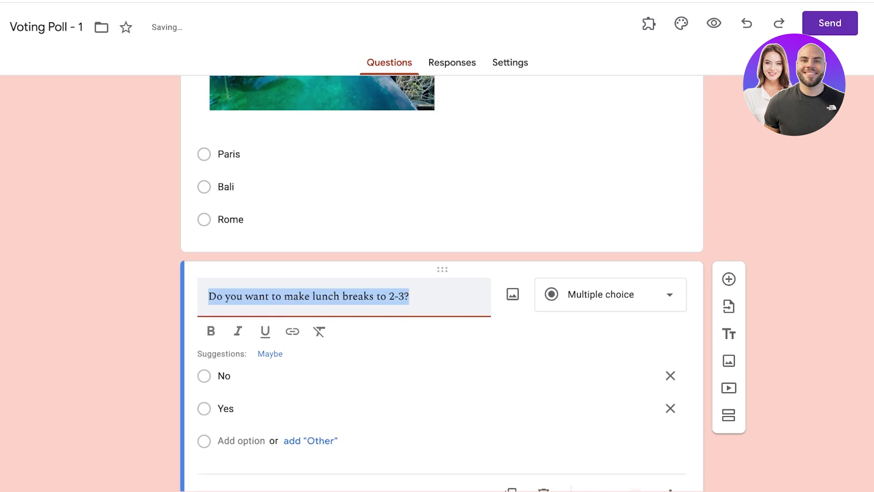
left_click(611, 294)
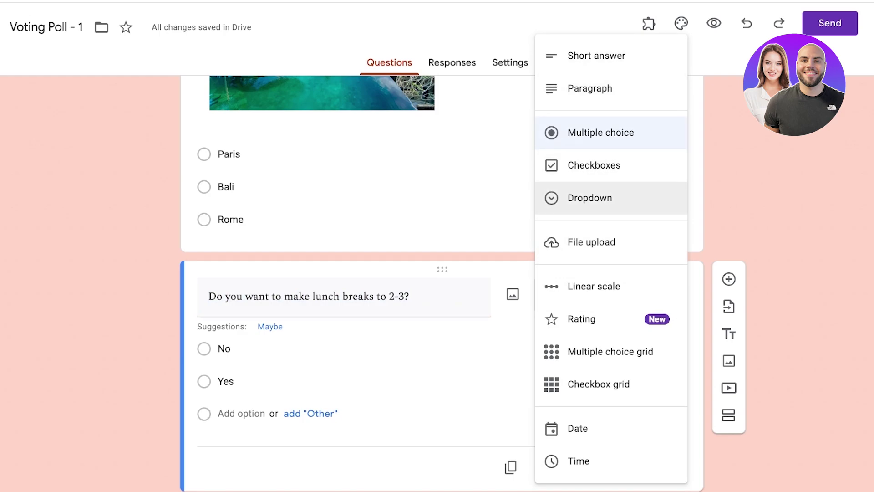
left_click(601, 133)
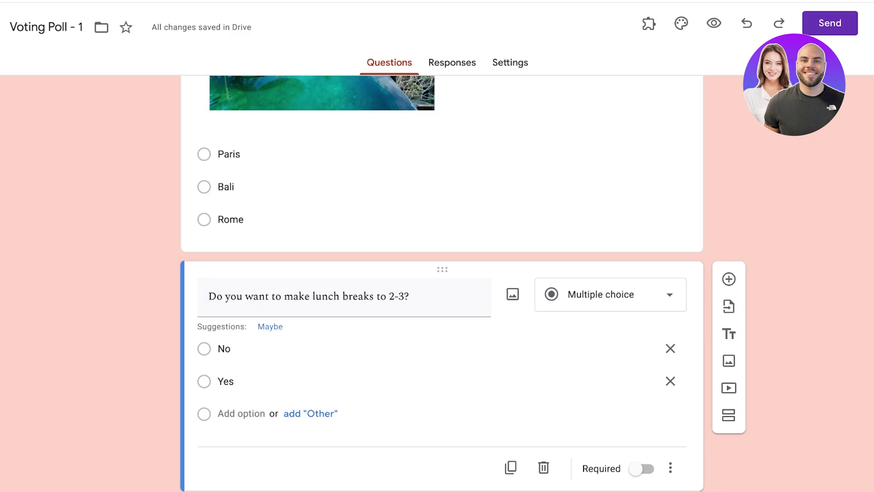
scroll(441, 283, "up", 8)
left_click(236, 119)
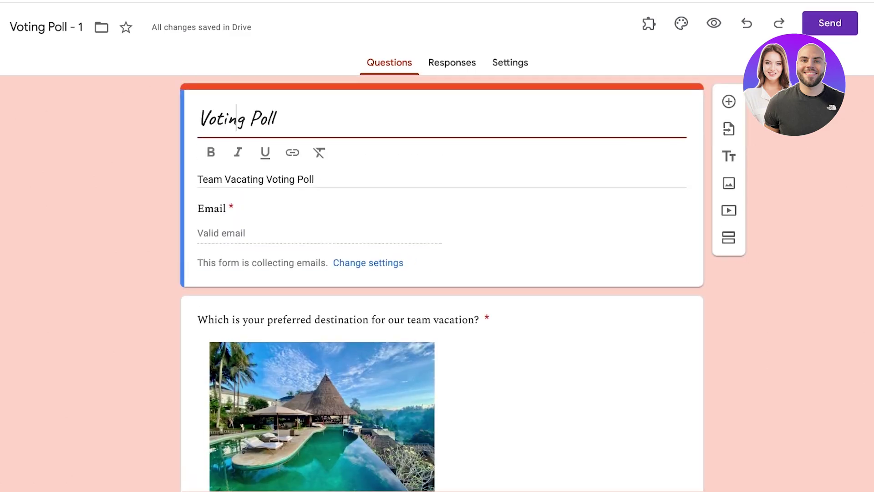
left_click(55, 27)
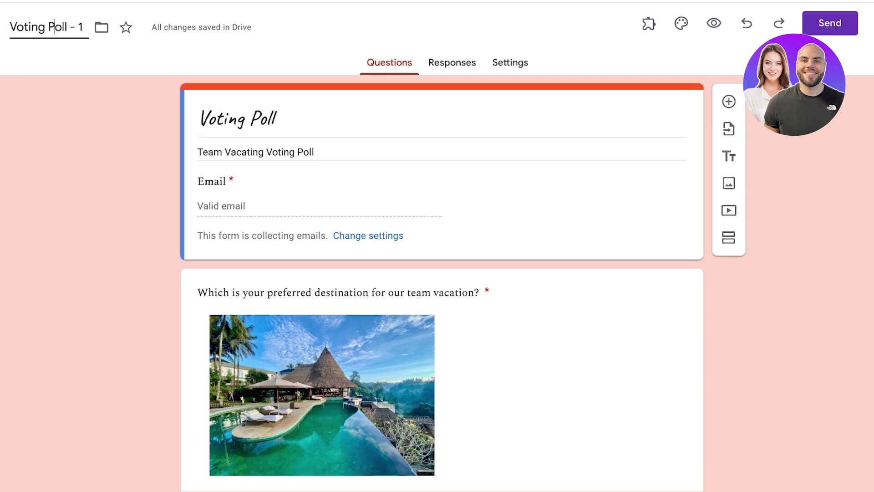
left_click(2, 37)
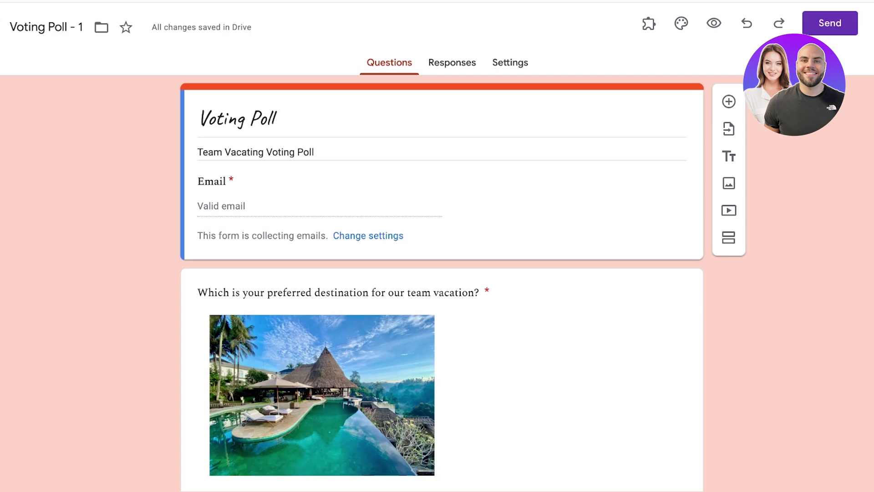